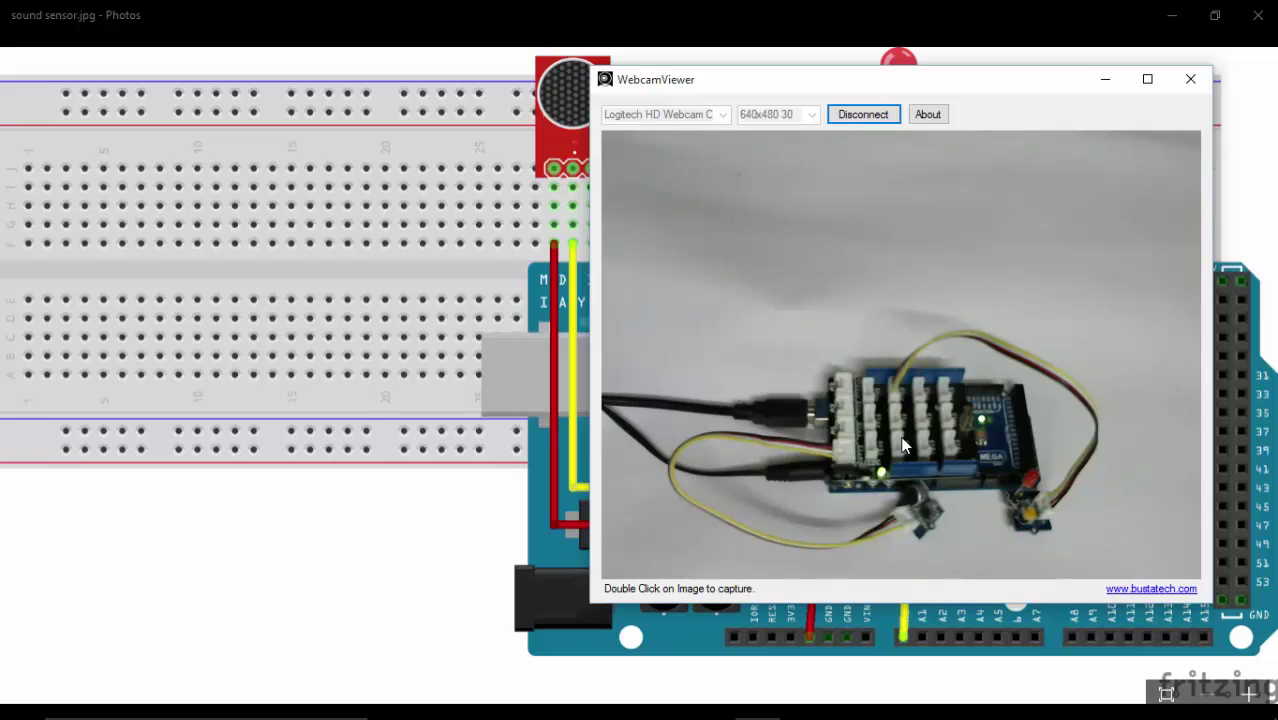
Start a new blank Simulink model and place an Arduino Analog Input block in it
left_click(665, 701)
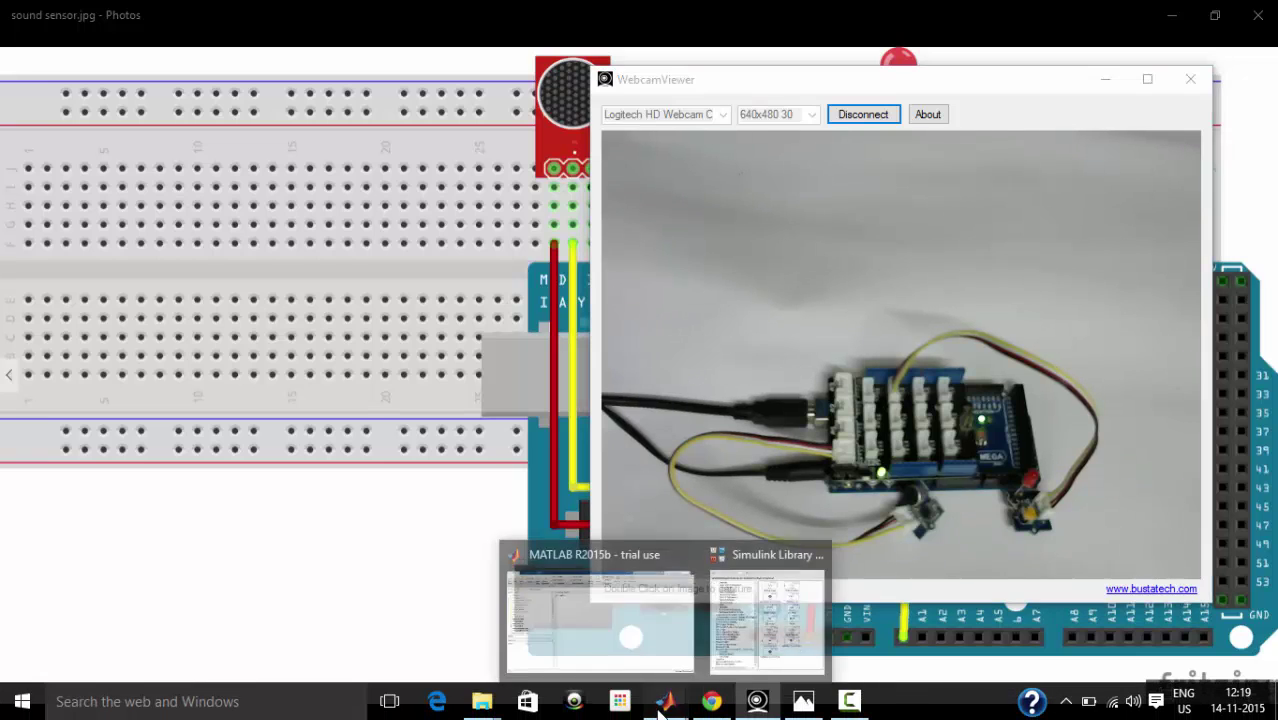
left_click(665, 642)
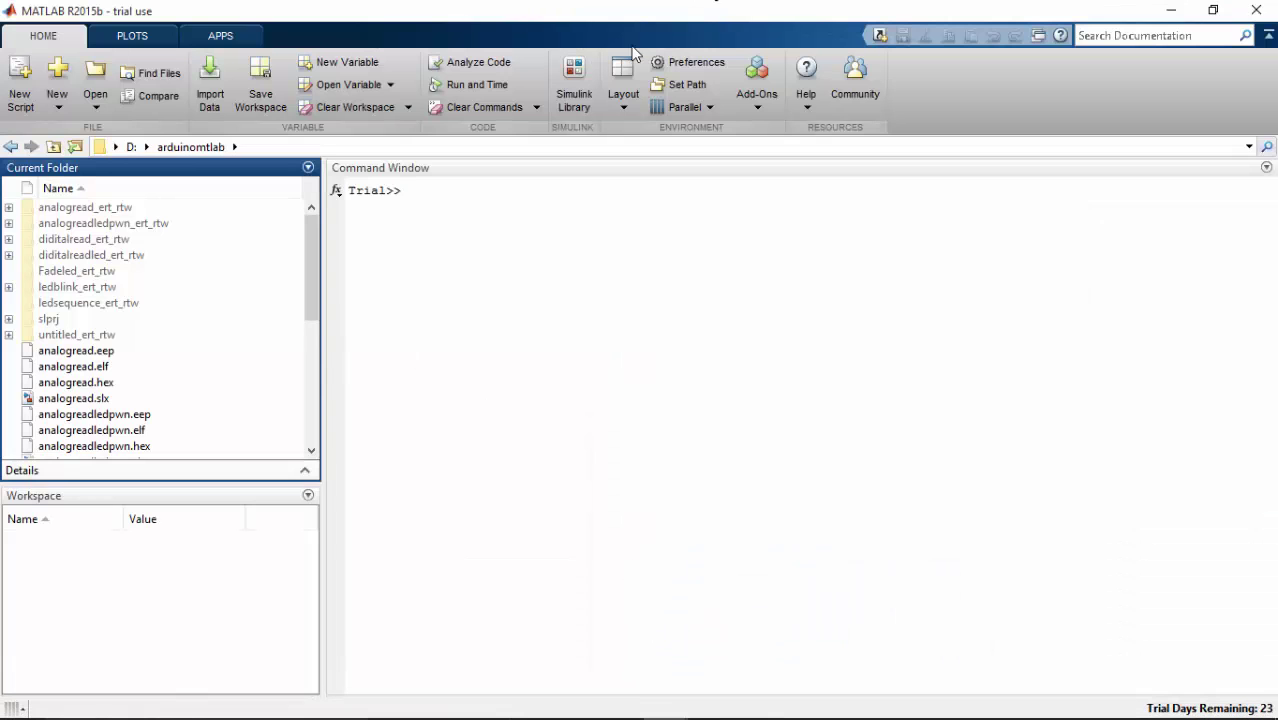
left_click(576, 80)
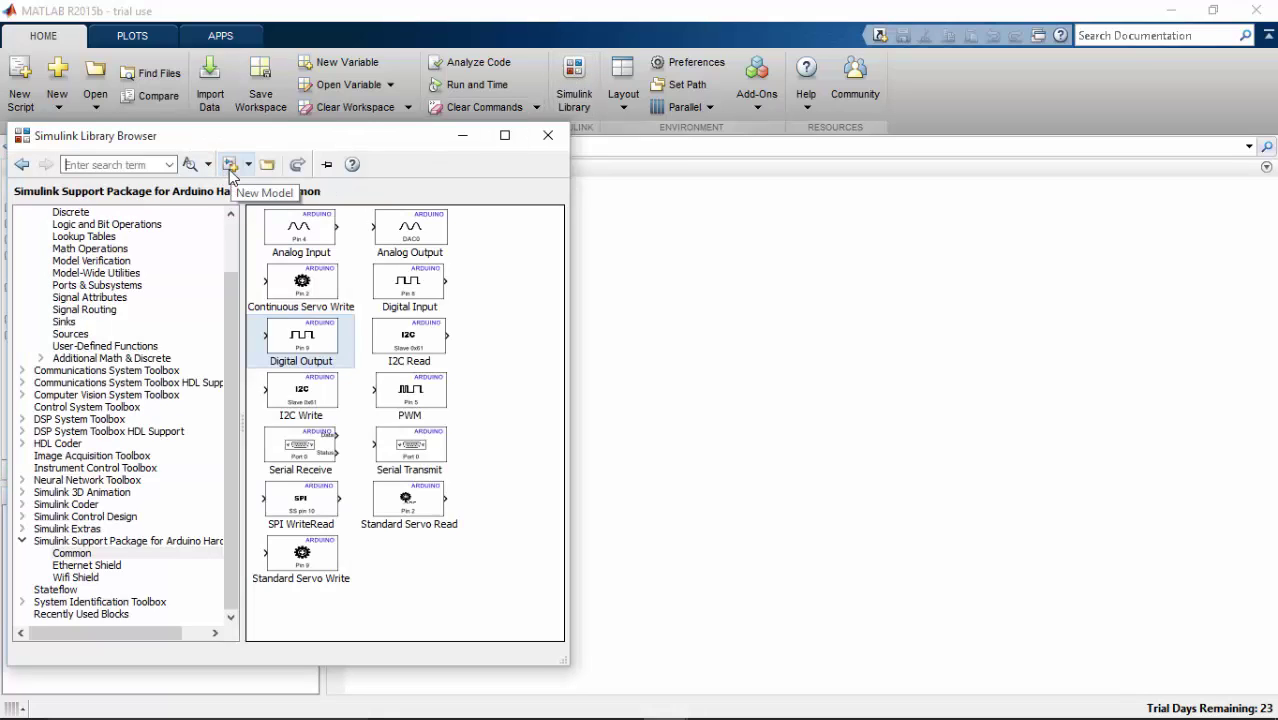
left_click(229, 165)
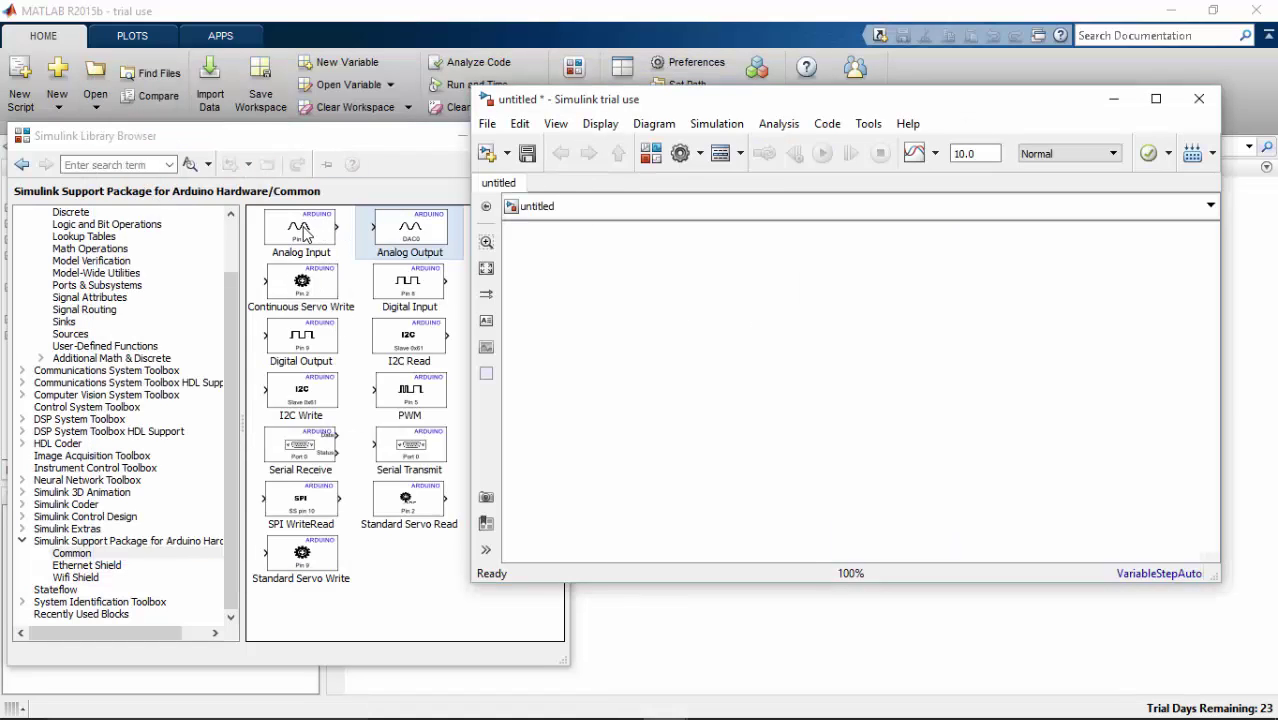
left_click(303, 234)
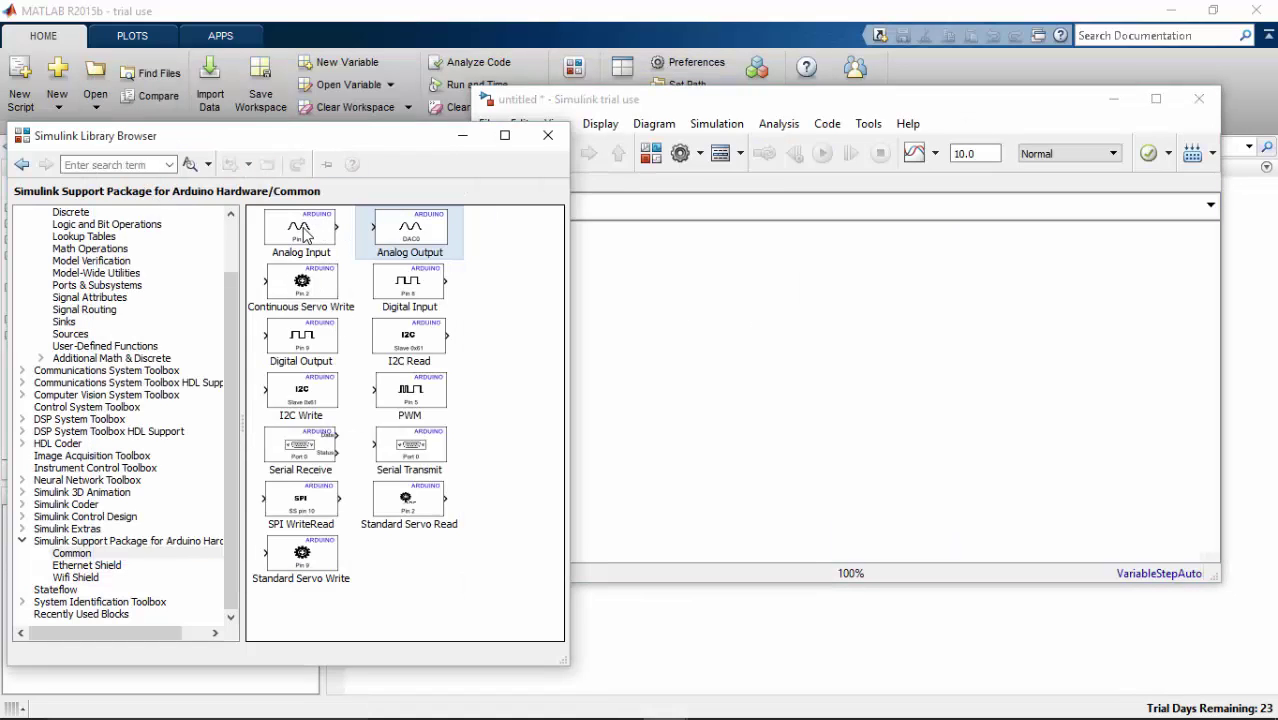
left_click_drag(303, 234, 537, 305)
left_click_drag(641, 316, 683, 316)
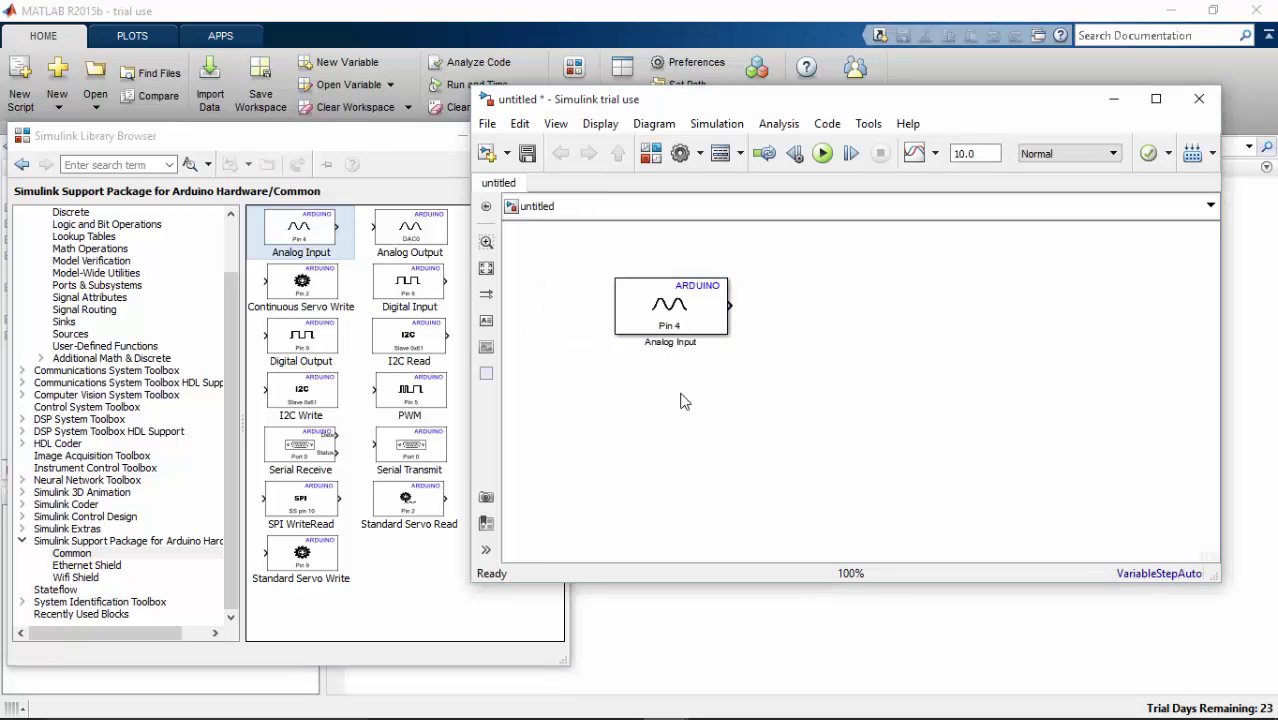
Set the Analog Input block to pin 0 with a 0.01 sample time
left_click(680, 341)
double_click(673, 336)
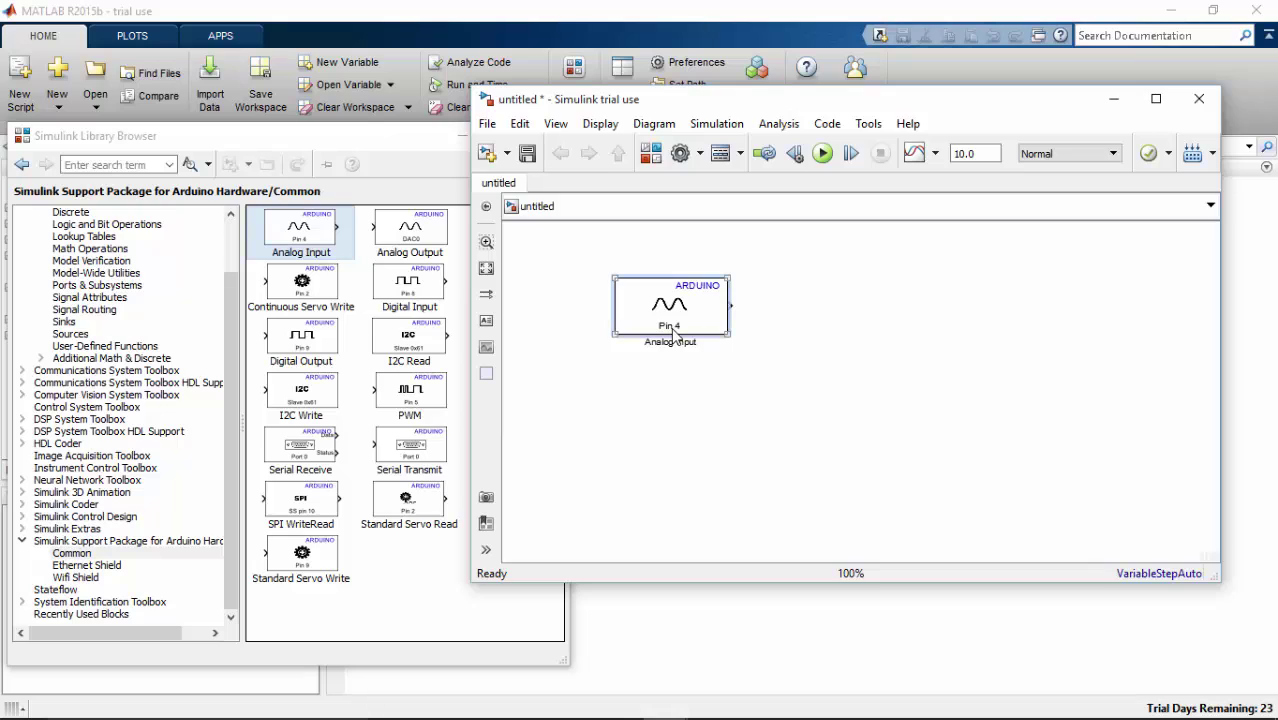
type("0")
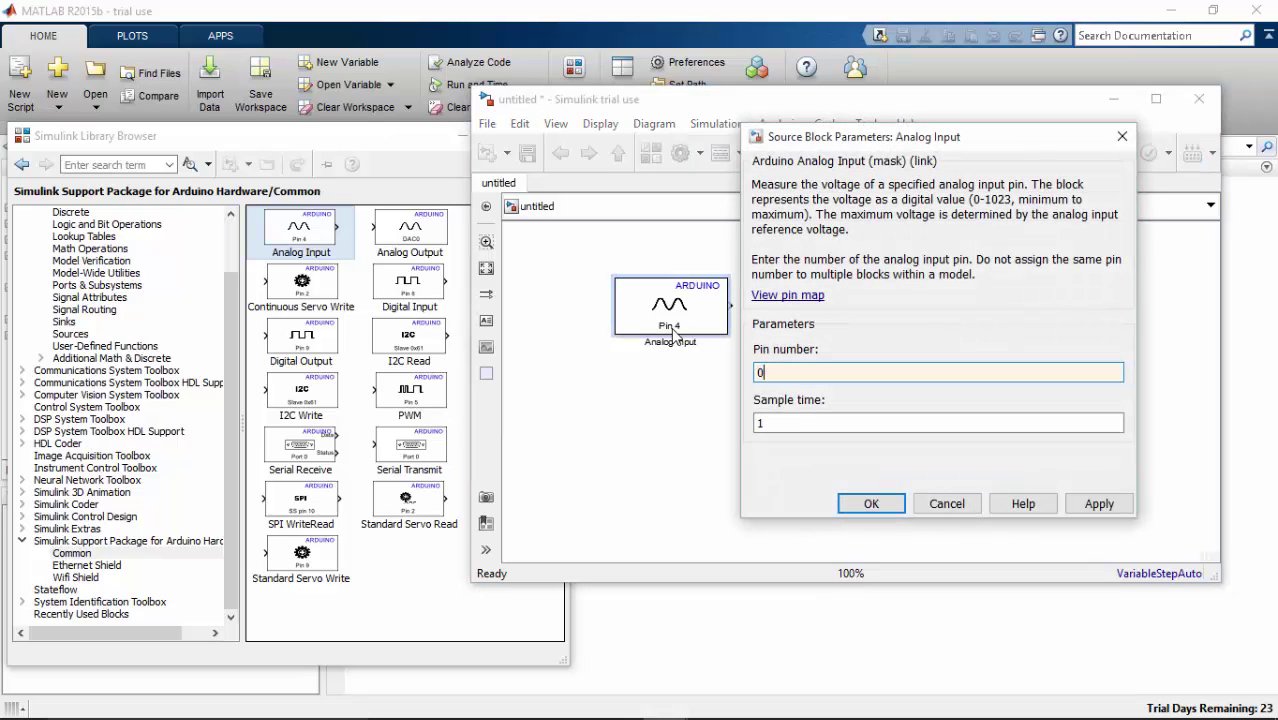
double_click(798, 421)
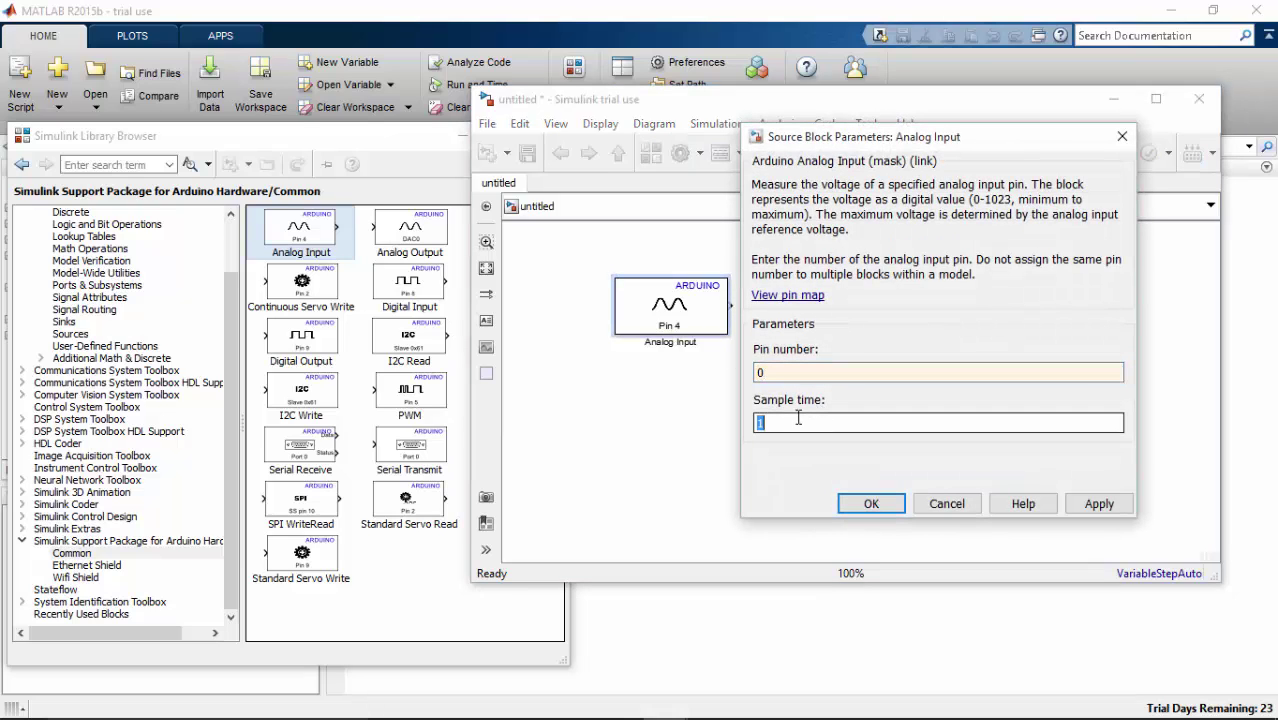
type("0.")
Apply the pin 0 settings, add a Sinks Scope, and wire Analog Input's output to it
left_click(868, 503)
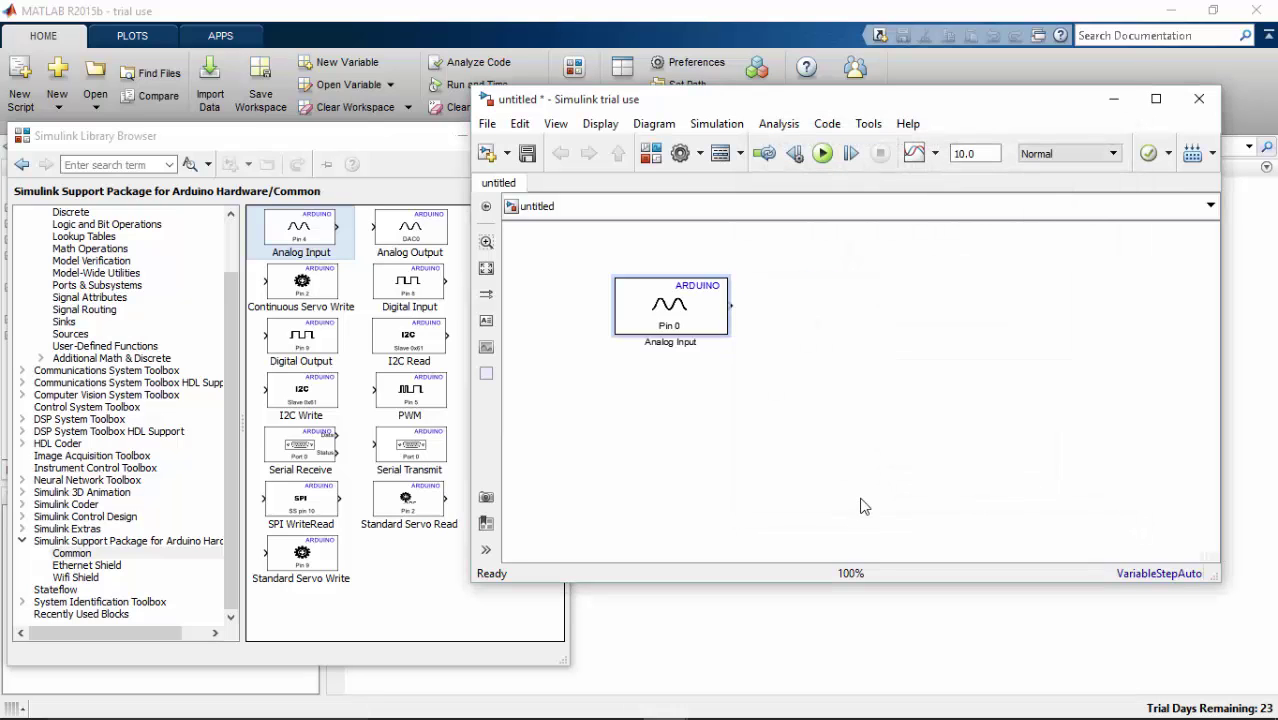
left_click(60, 321)
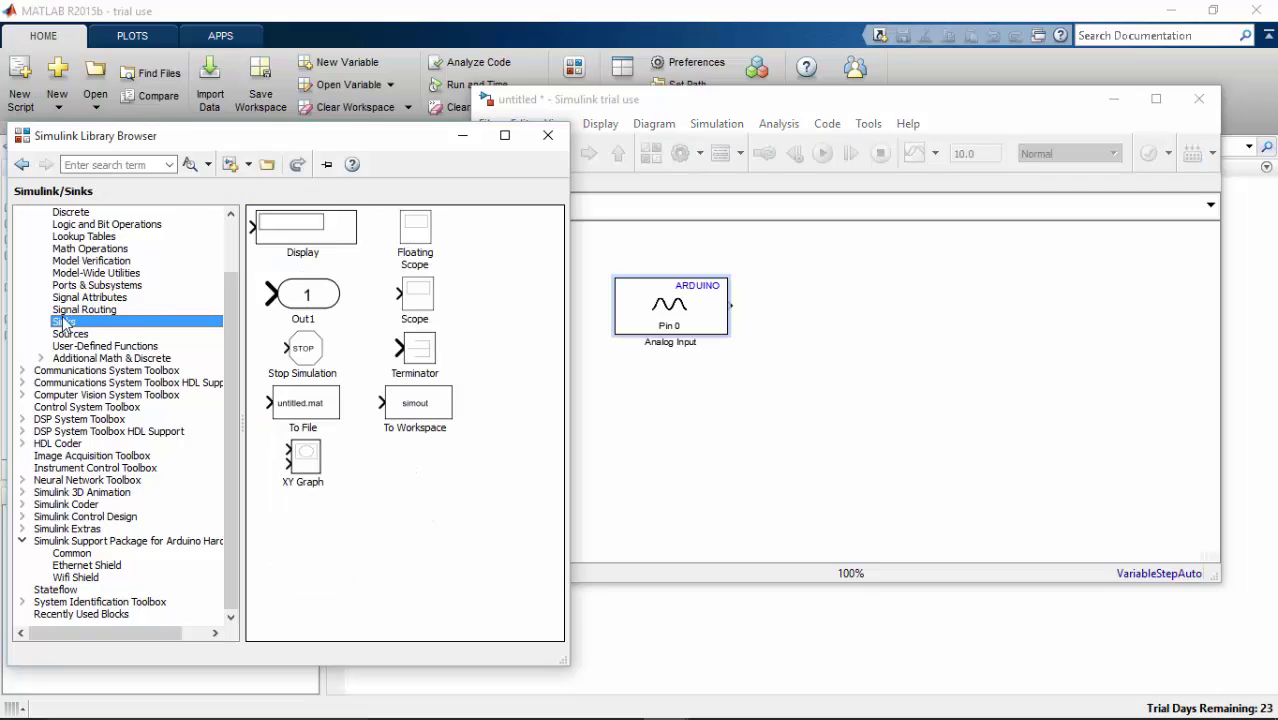
left_click_drag(413, 306, 818, 318)
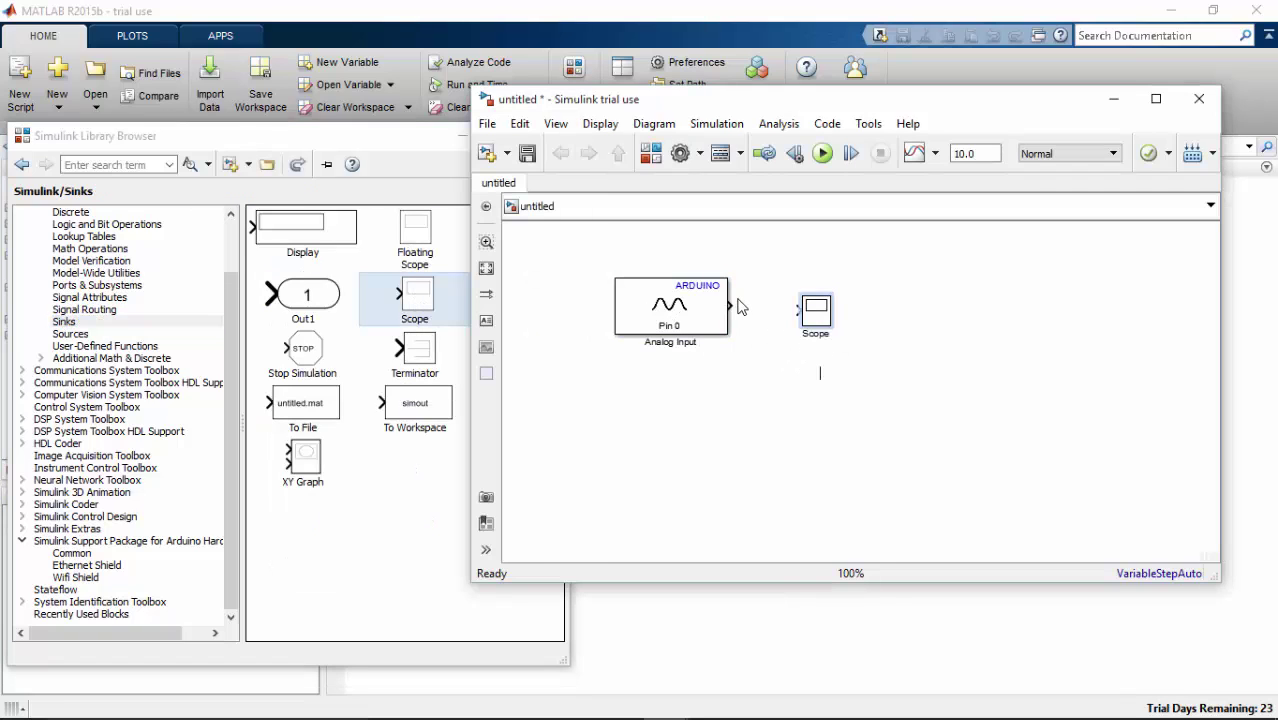
left_click_drag(733, 316, 800, 312)
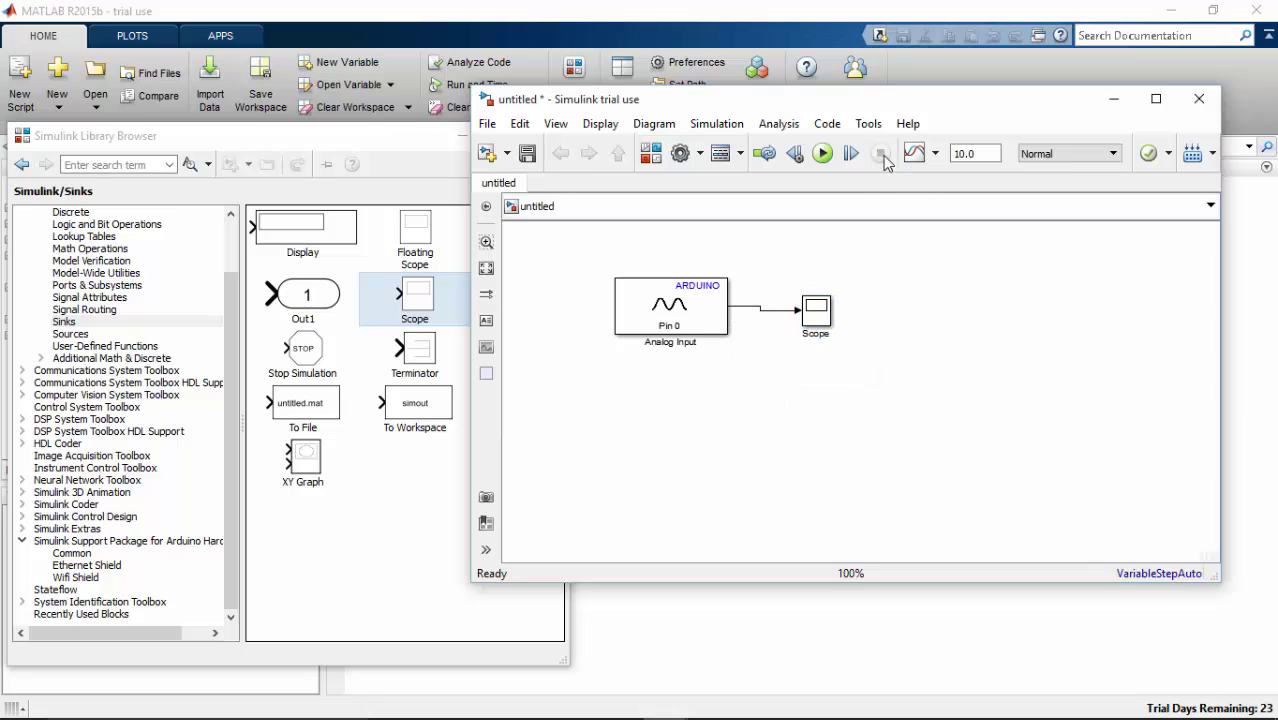
Prepare the model to run on target hardware with Arduino Mega 2560 as the board
left_click(868, 123)
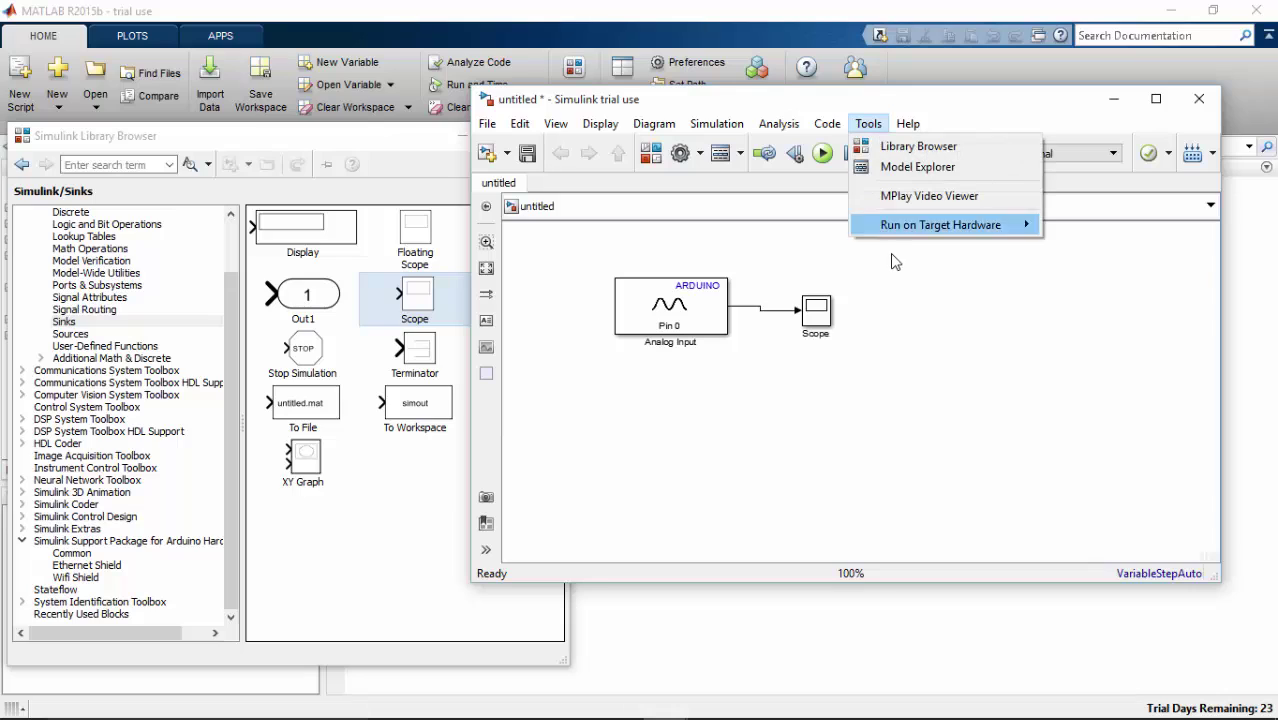
mouse_move(897, 230)
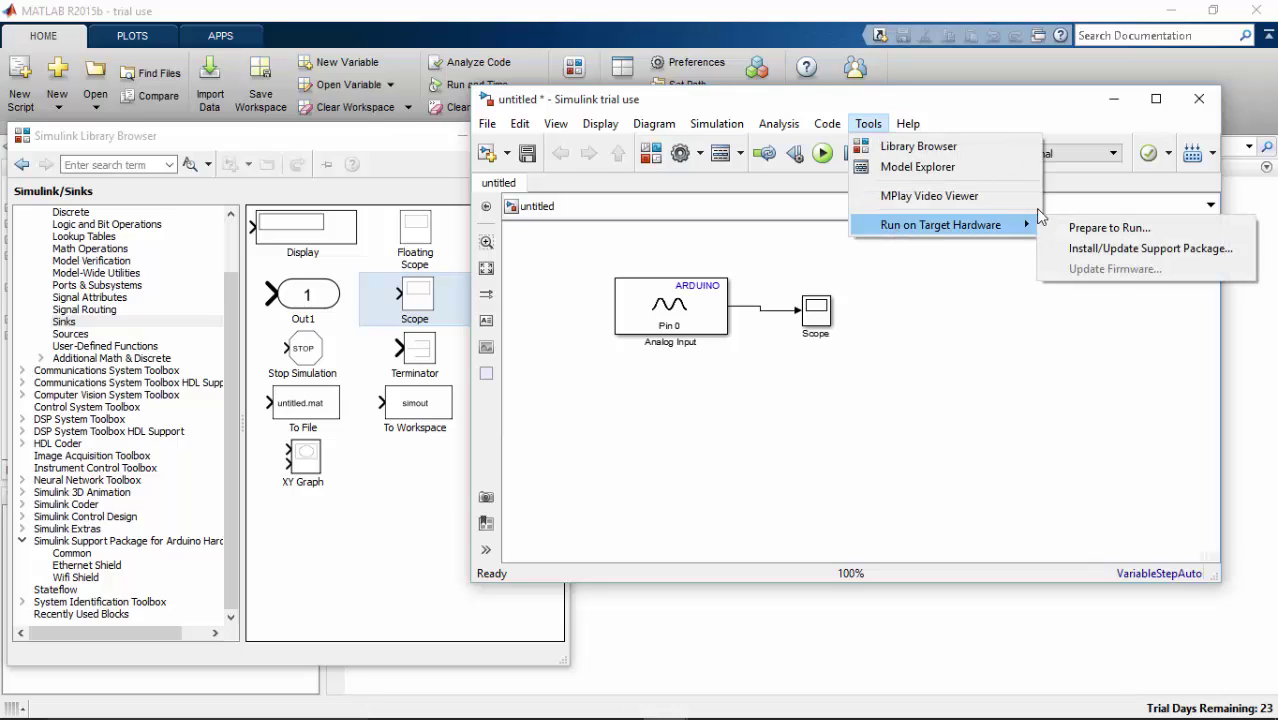
left_click(1118, 236)
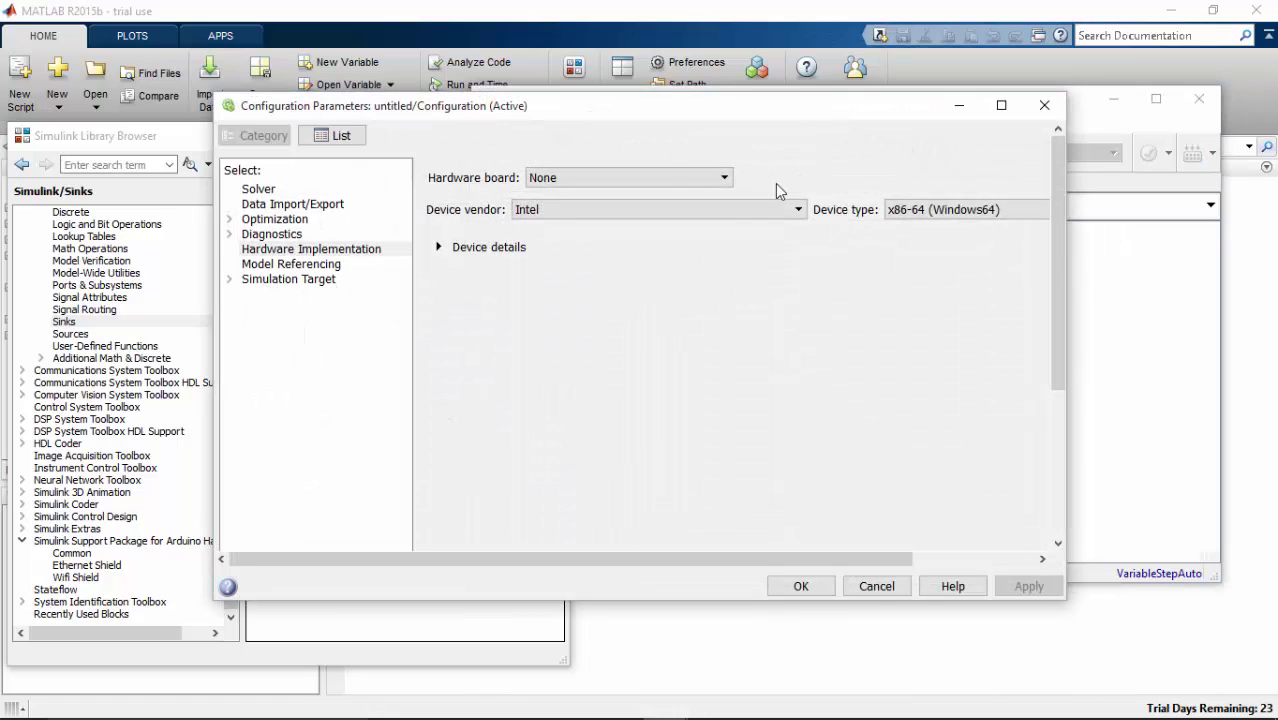
left_click(679, 177)
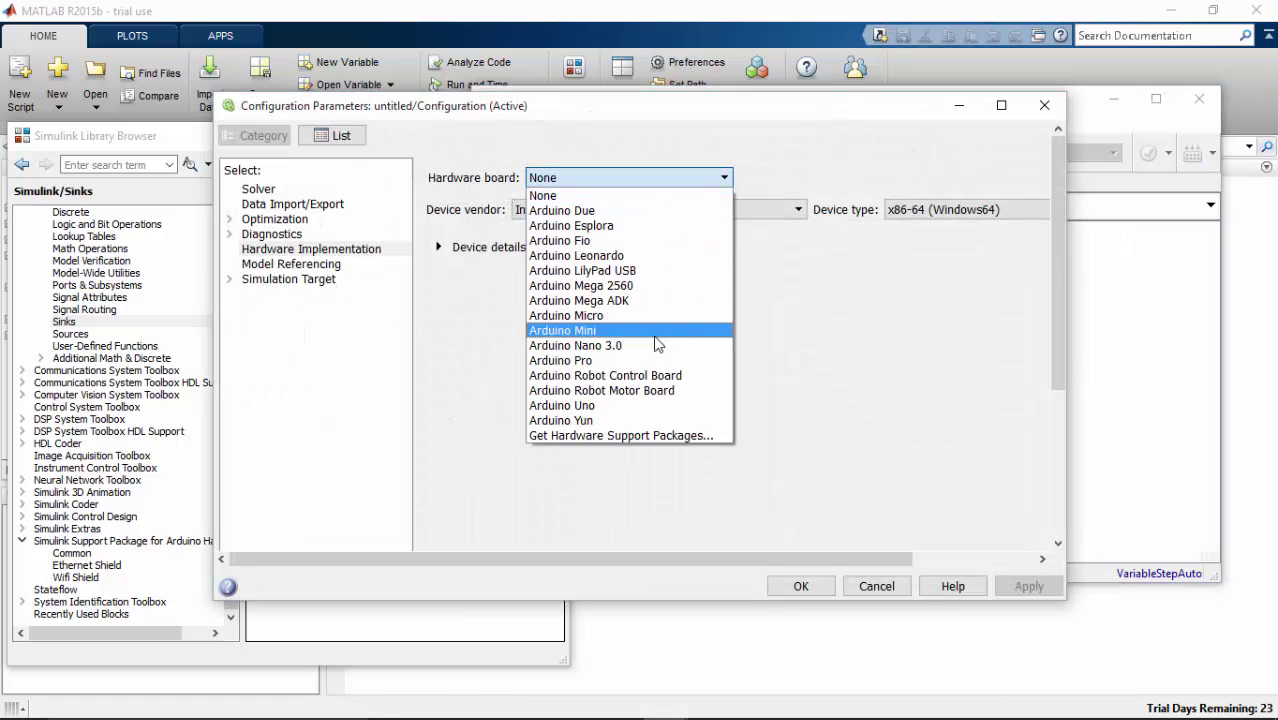
left_click(646, 286)
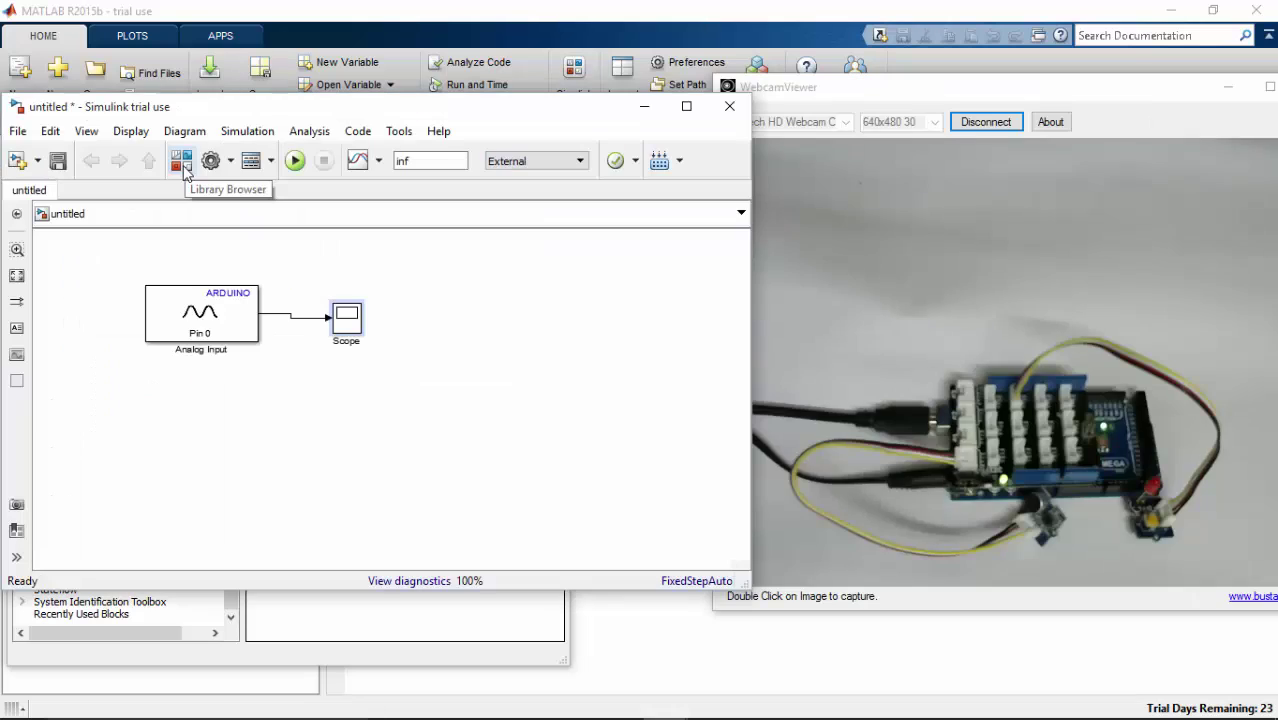
Place a Display block below the Scope and branch the Analog Input signal into it
left_click(182, 162)
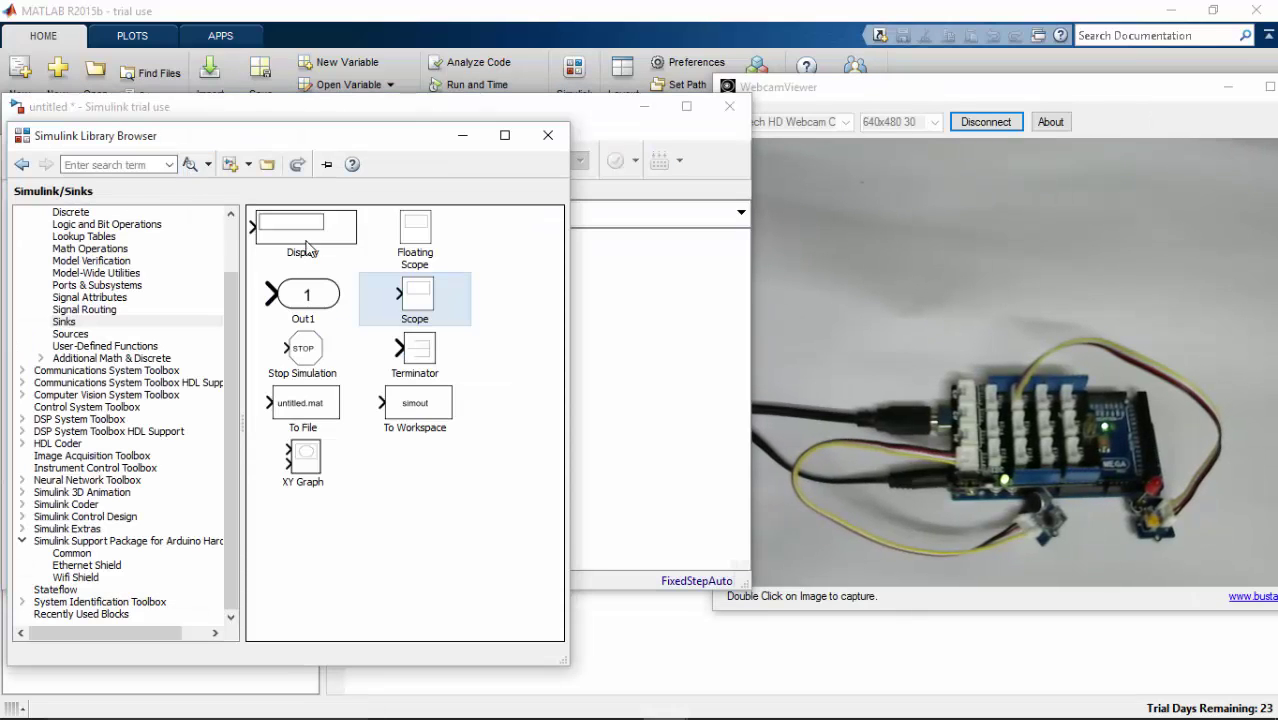
left_click_drag(305, 227, 603, 421)
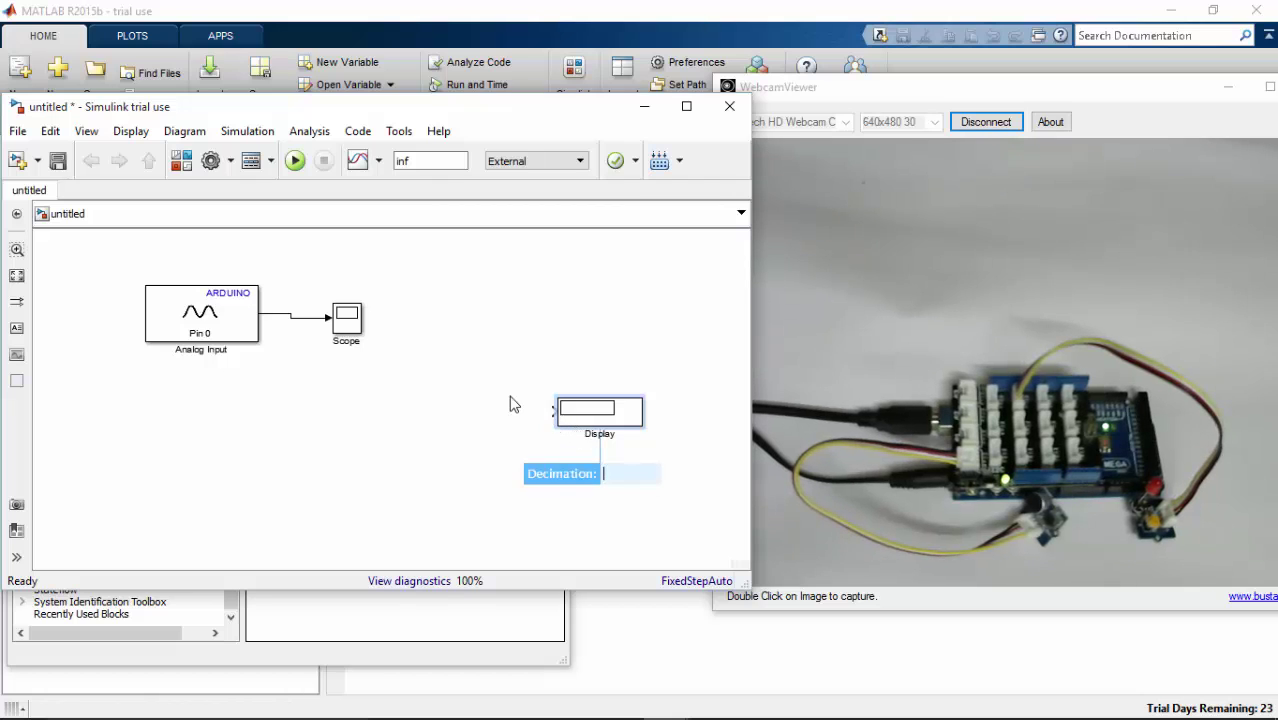
left_click(552, 411)
left_click_drag(555, 412, 294, 318)
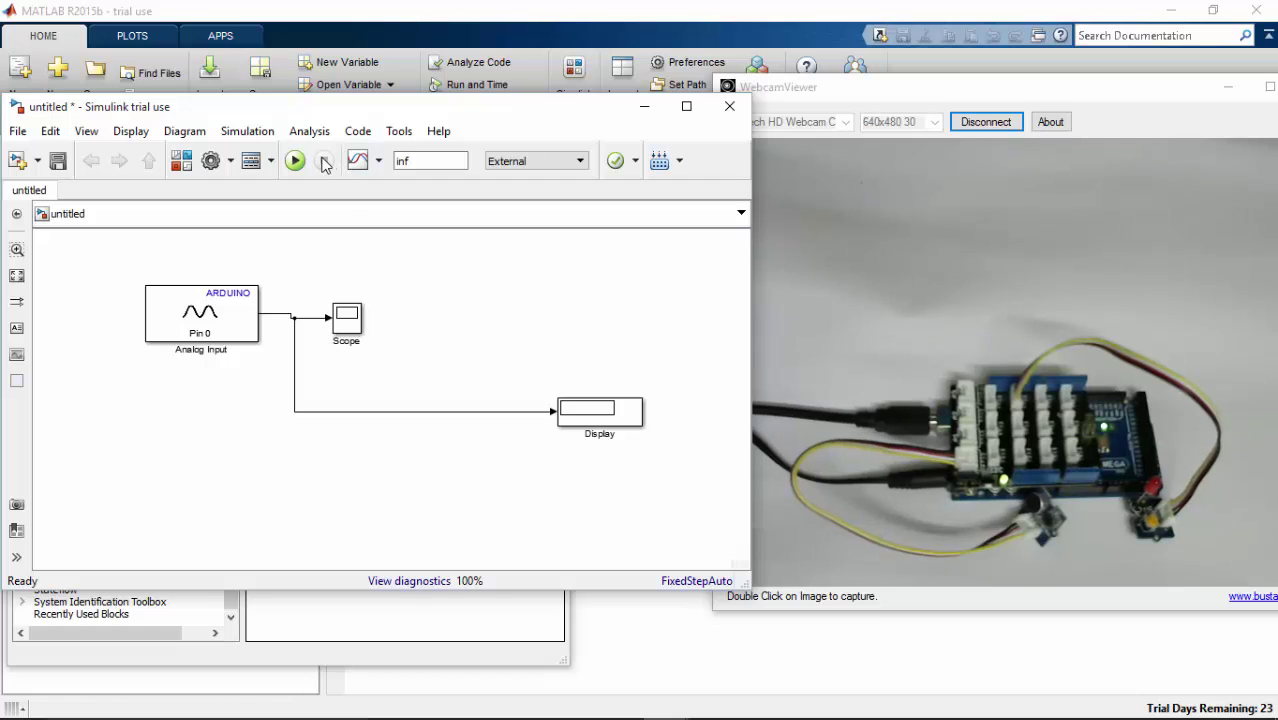
Change the simulation stop time from inf to 15 and try starting the run
double_click(455, 160)
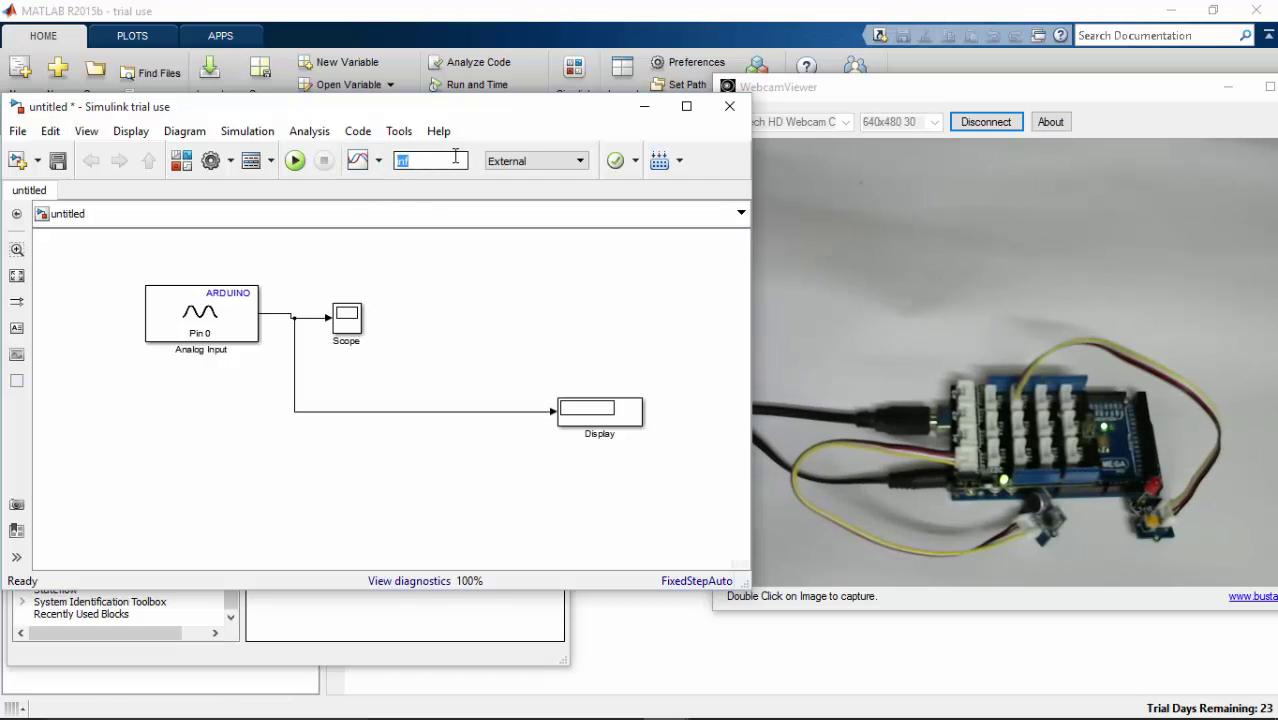
type("15")
key("Return")
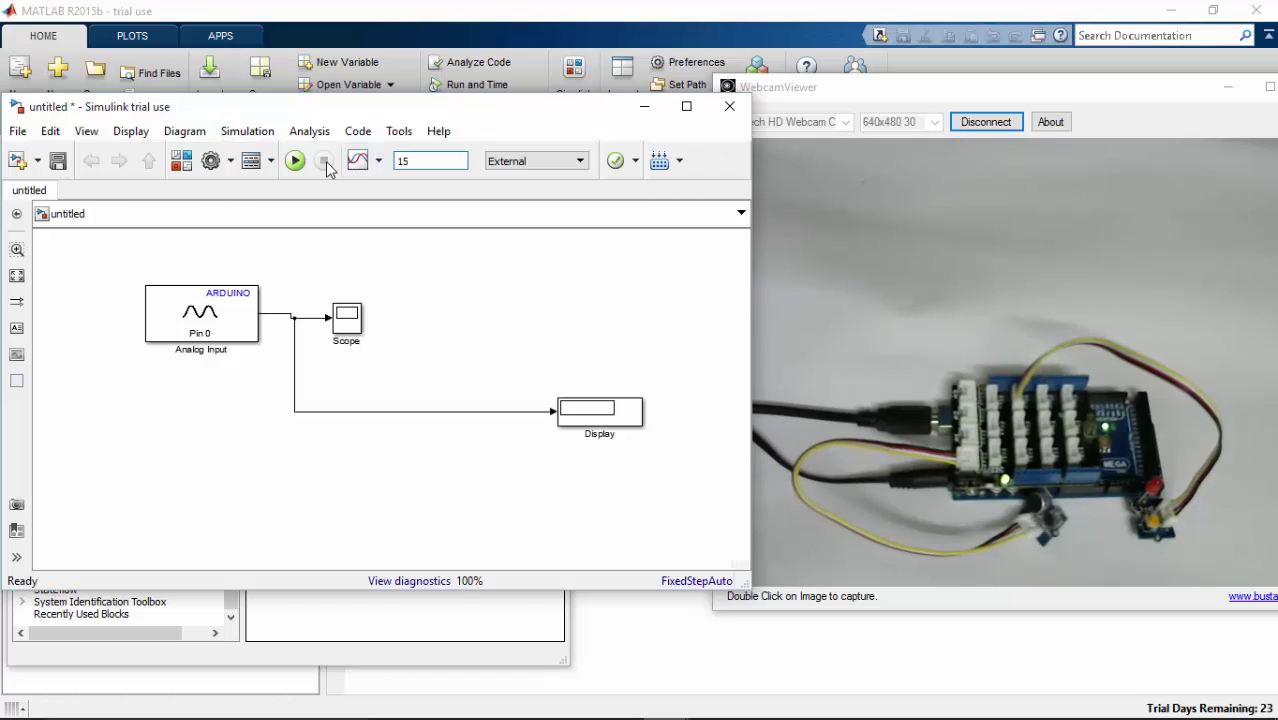
left_click(294, 161)
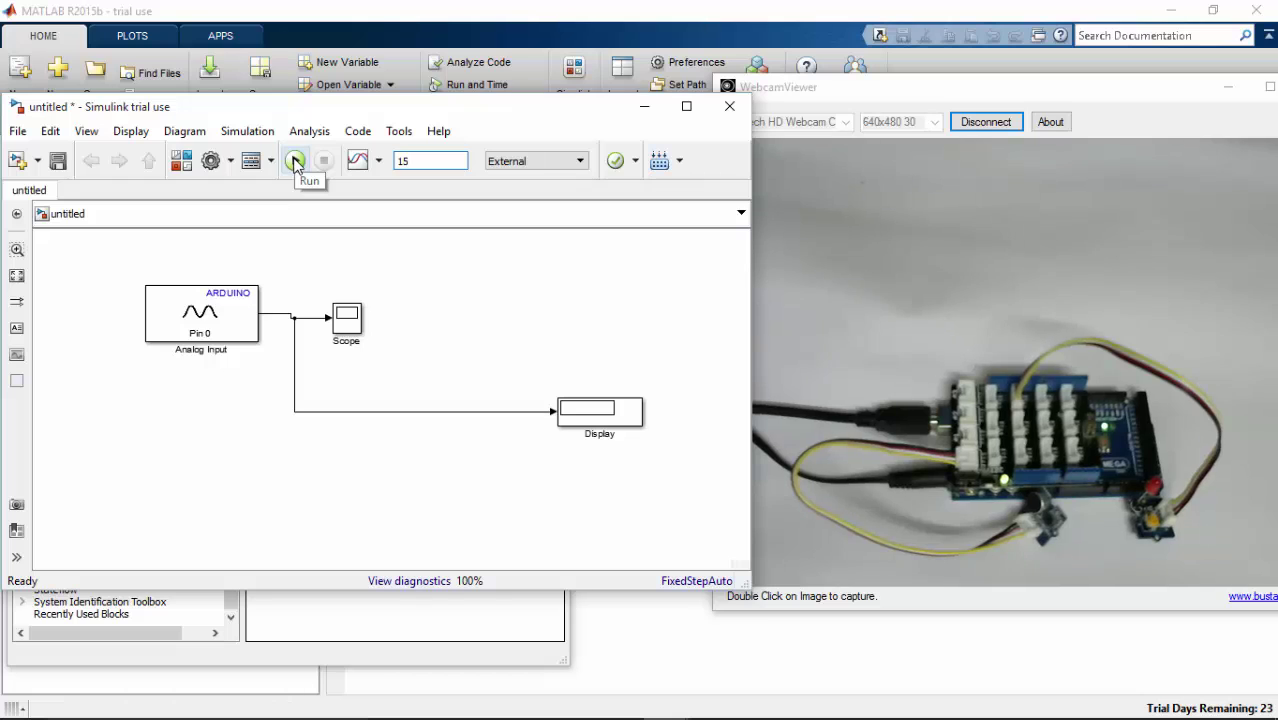
Run the model on the Arduino Mega 2560 and open the Scope plot of sensor readings
left_click(295, 162)
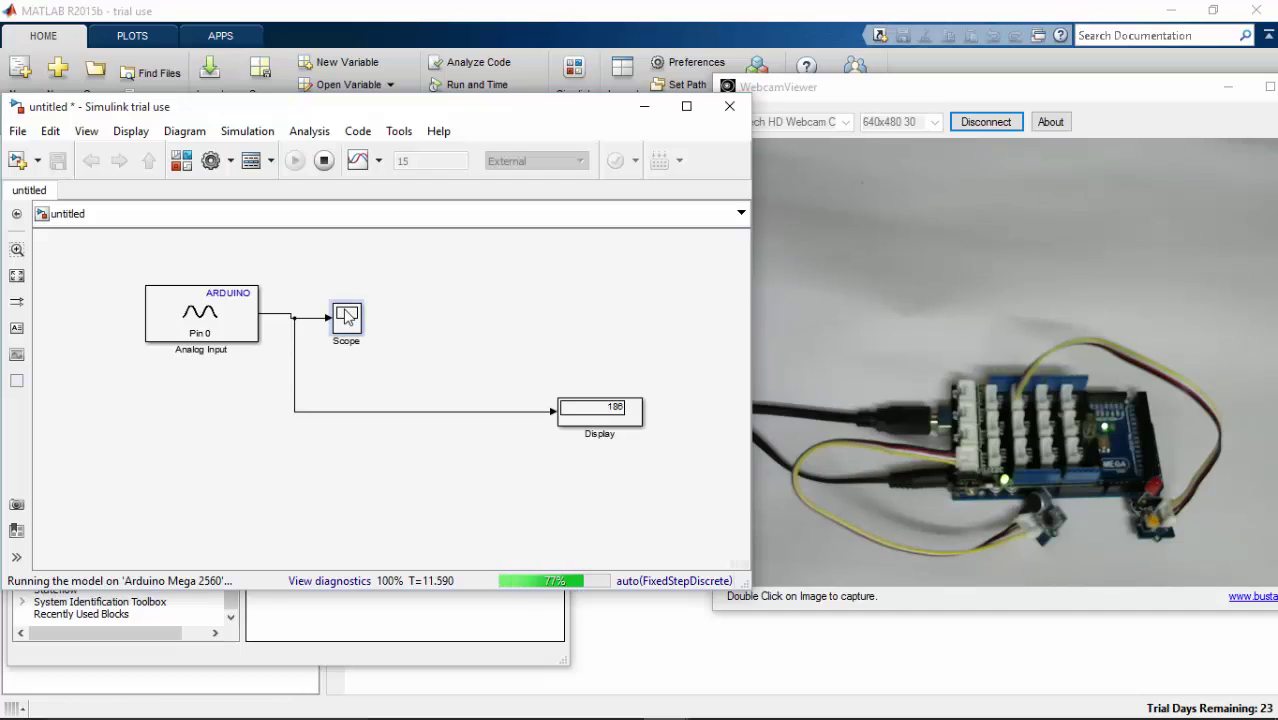
double_click(347, 316)
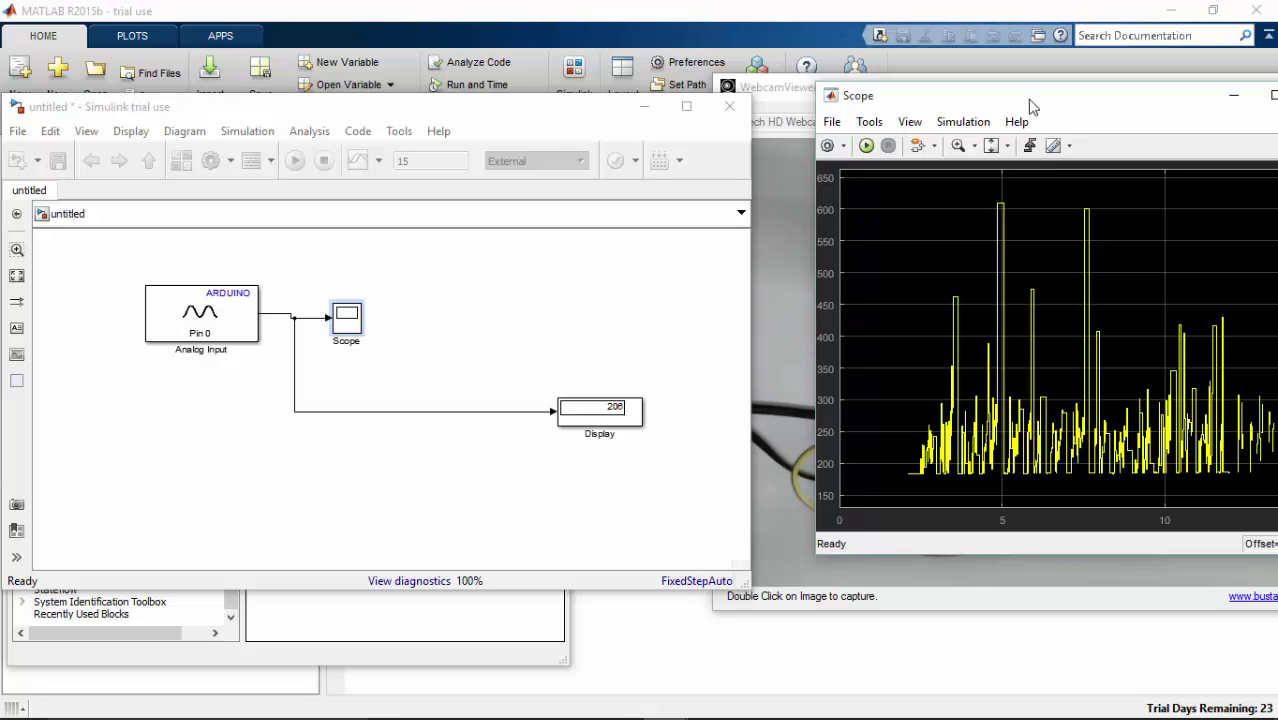
Move the Scope plot aside to reveal the webcam video, then close it
left_click_drag(1030, 105, 493, 31)
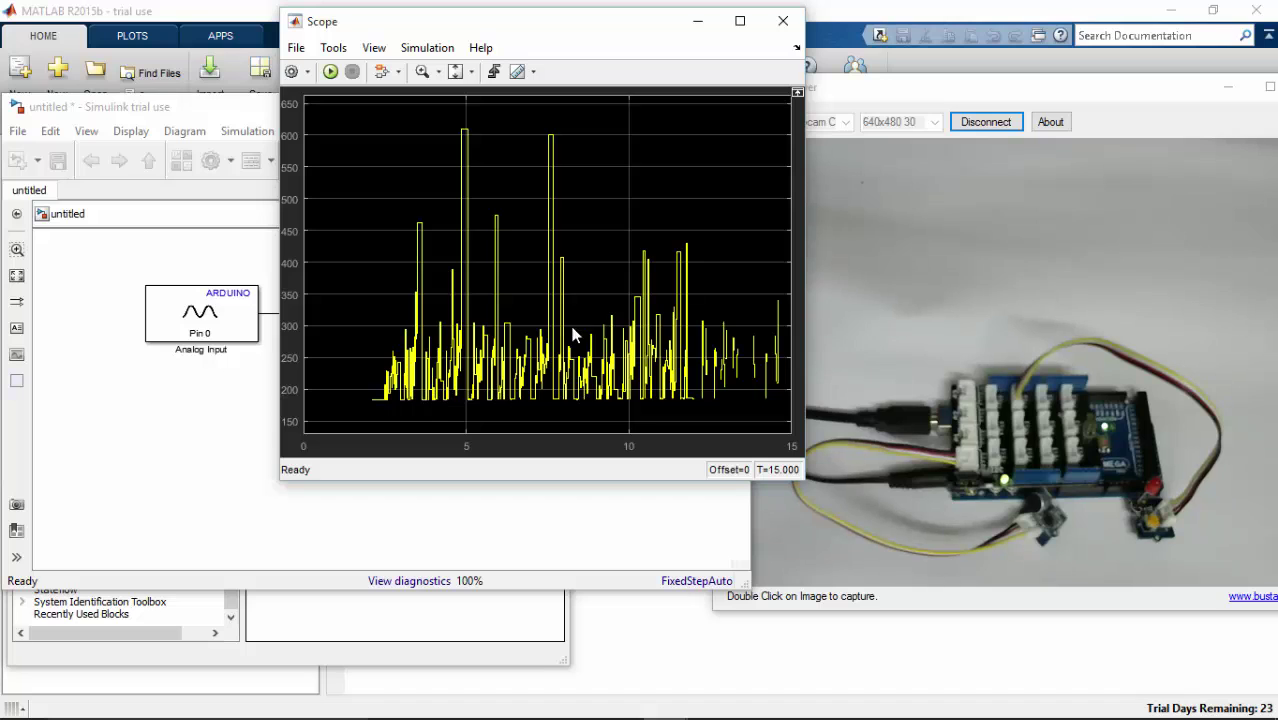
left_click(782, 22)
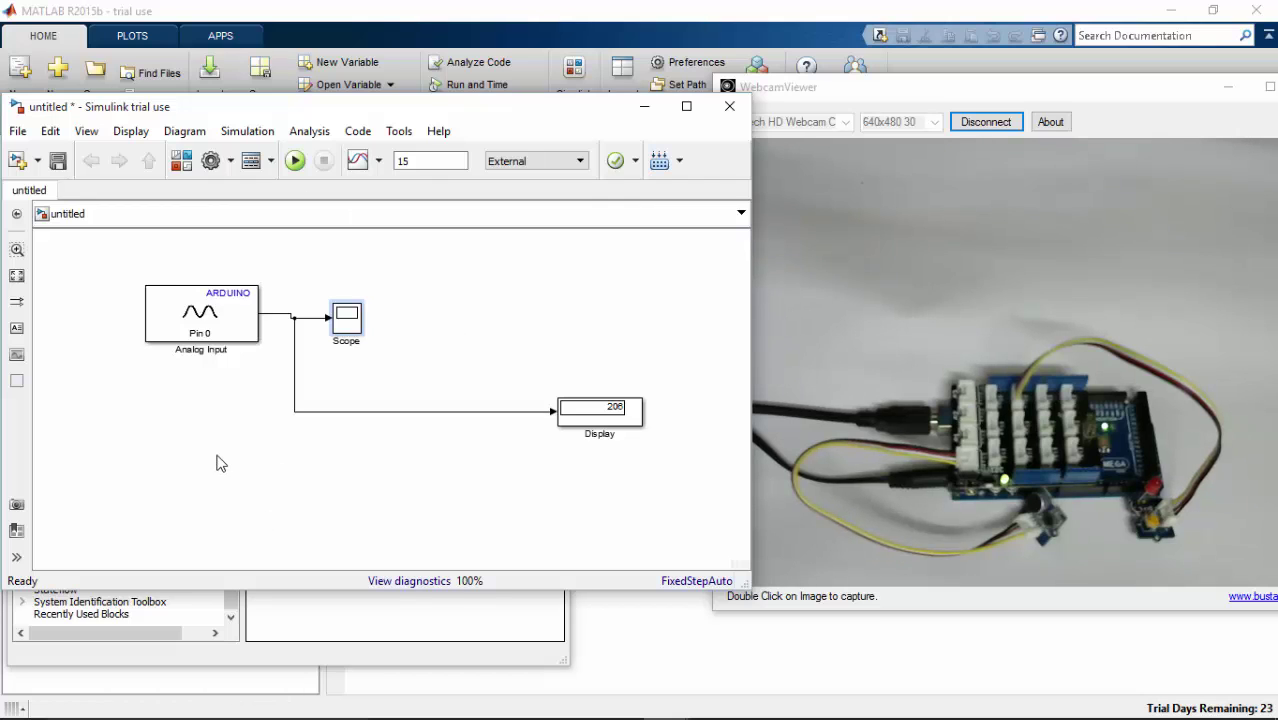
Add a PWM block from the Arduino support package's Common library, set to pin 3
left_click(181, 160)
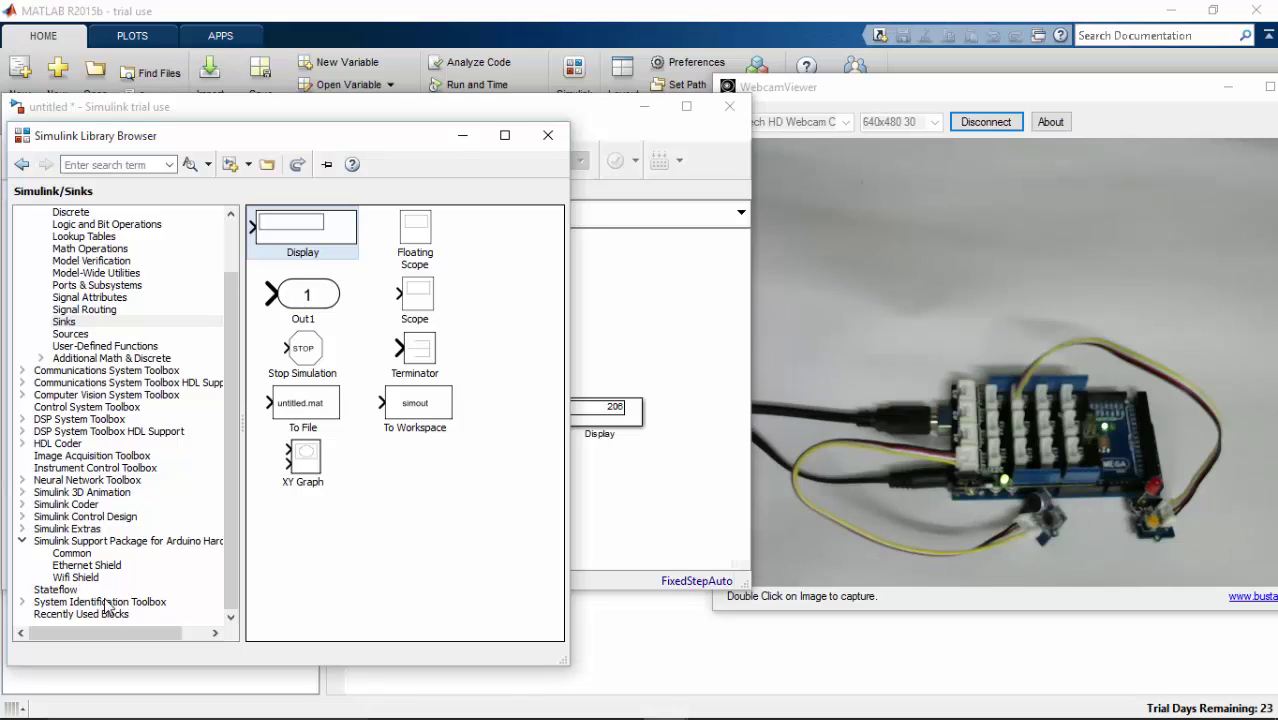
left_click(118, 543)
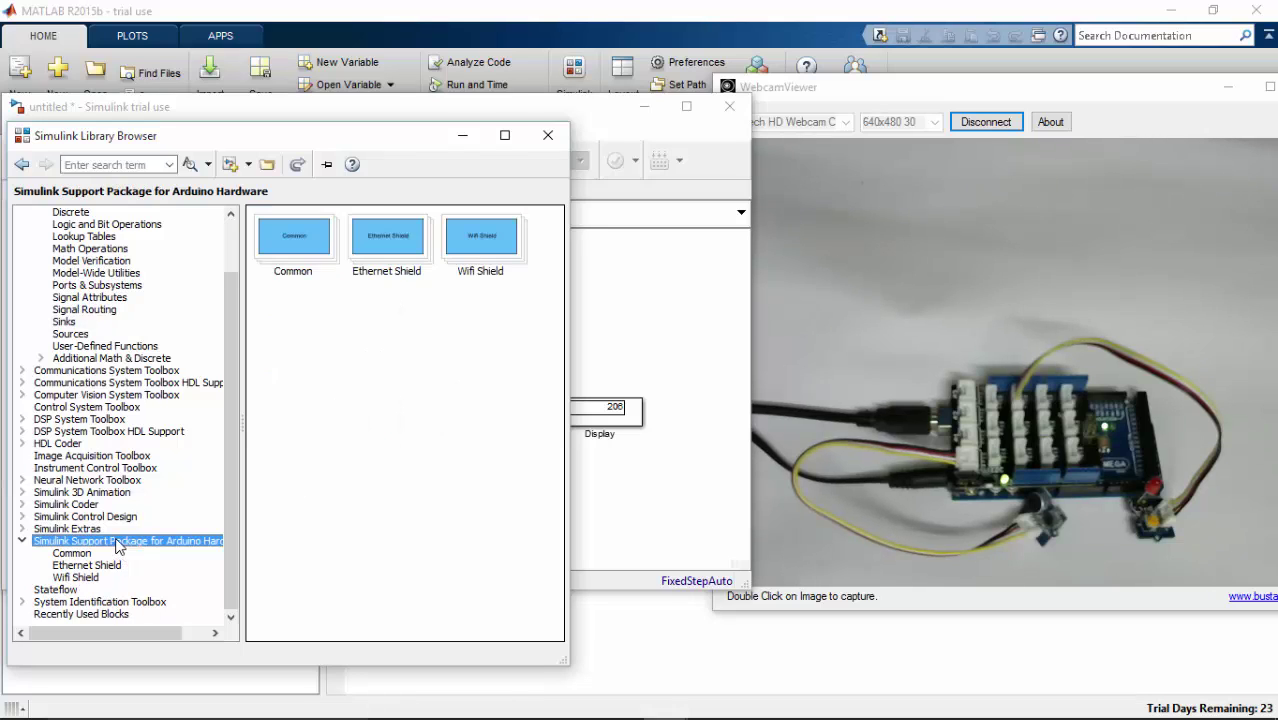
double_click(320, 255)
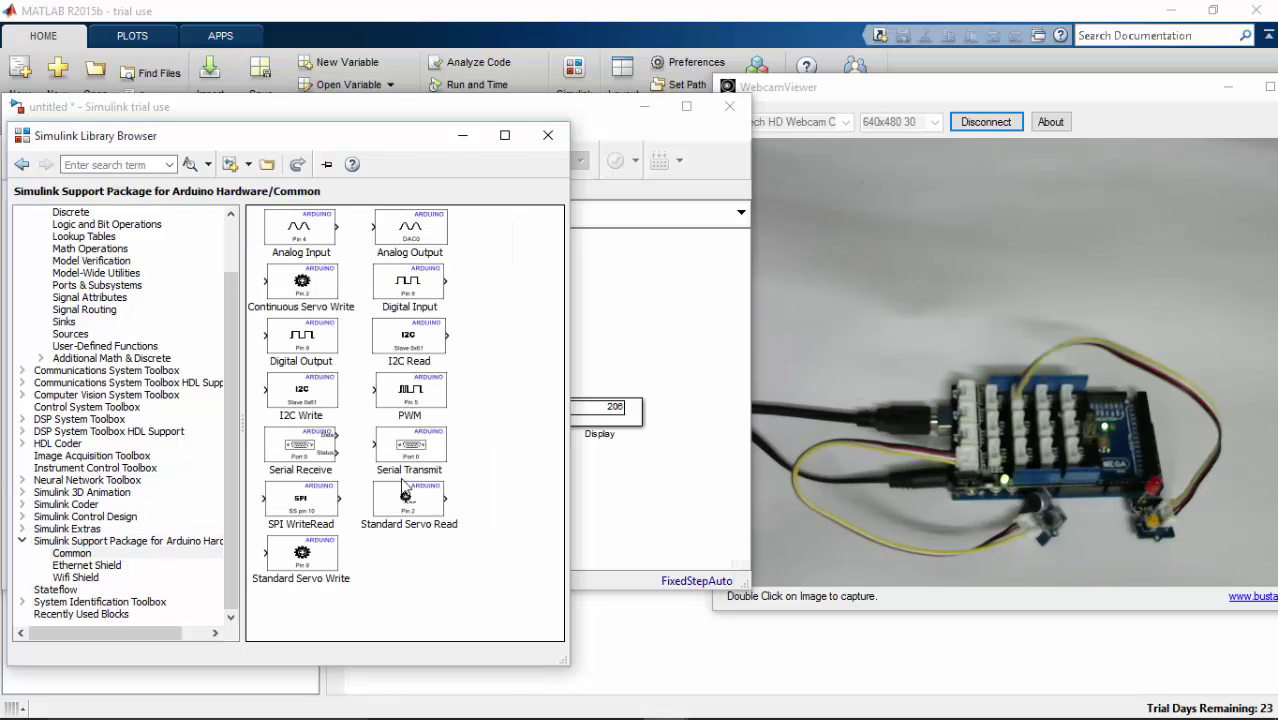
left_click_drag(410, 393, 612, 298)
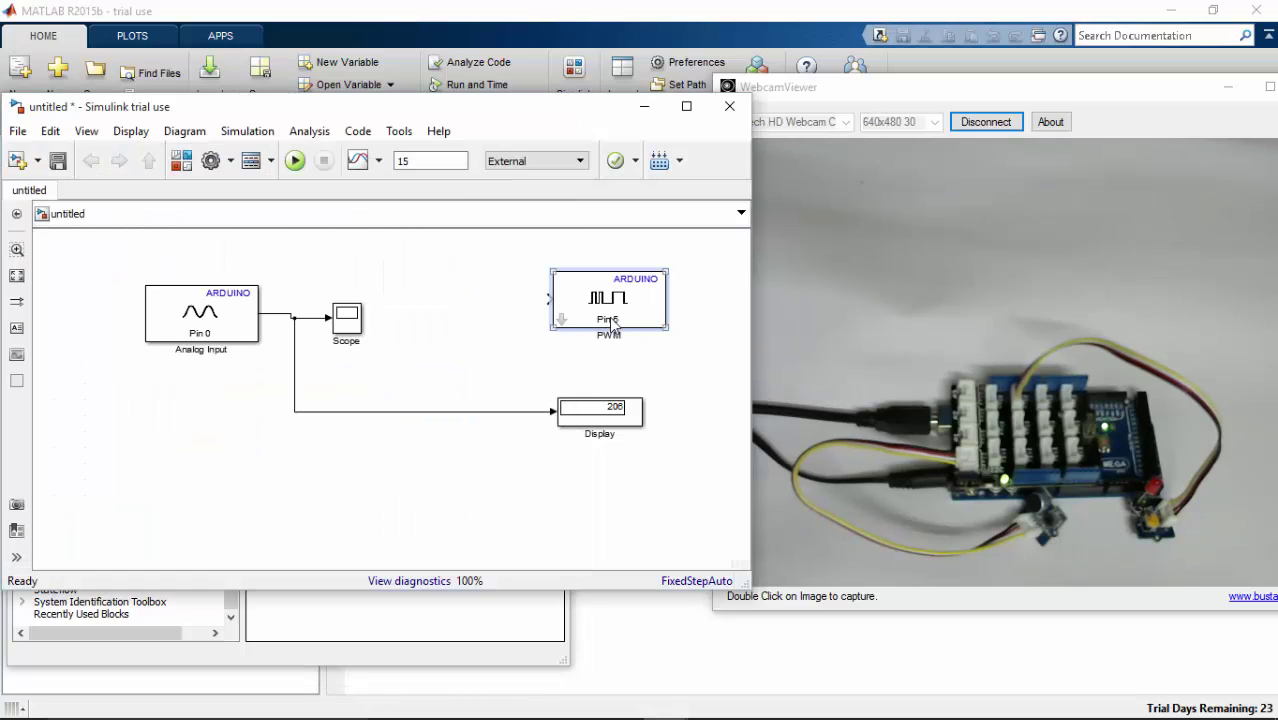
double_click(613, 322)
type("3")
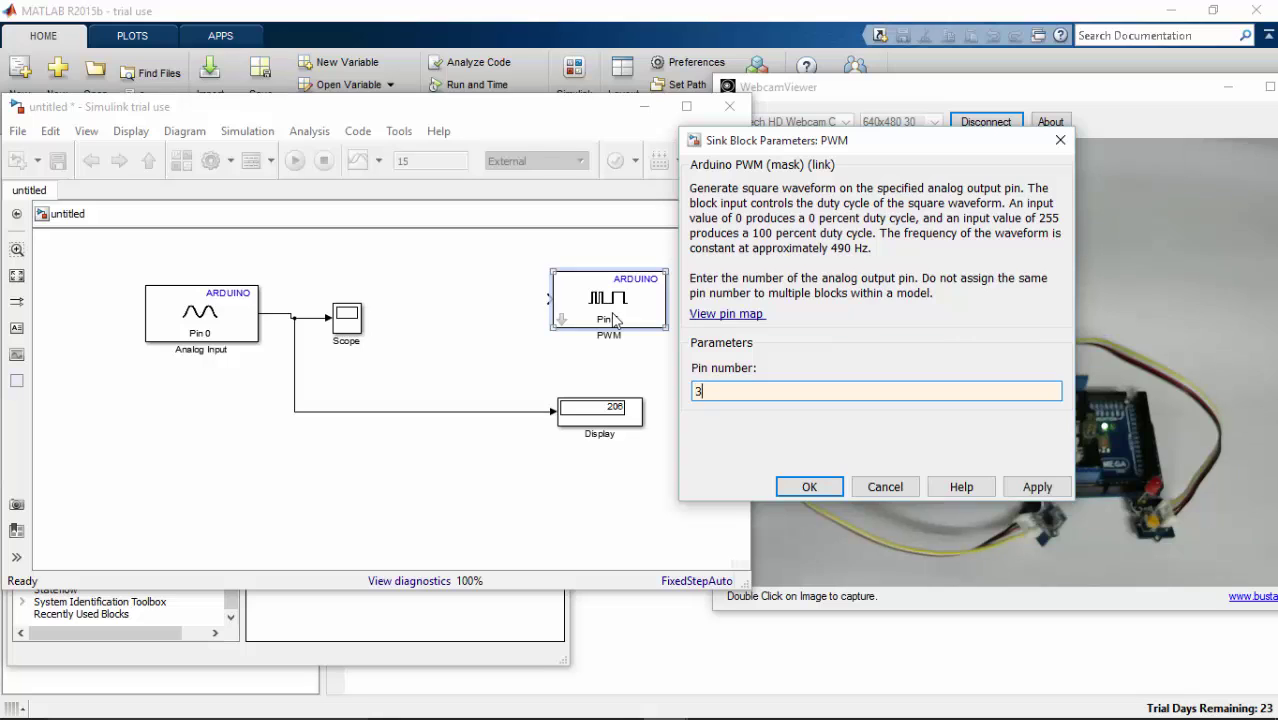
left_click(809, 486)
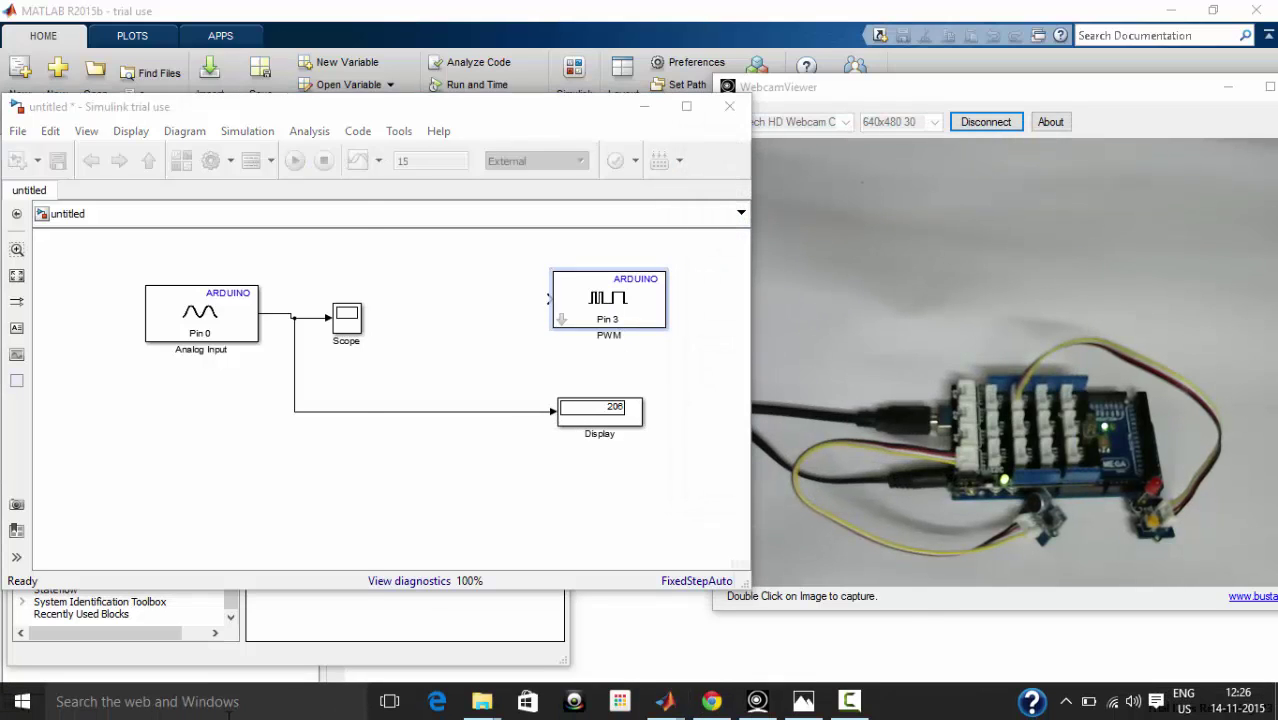
left_click(228, 712)
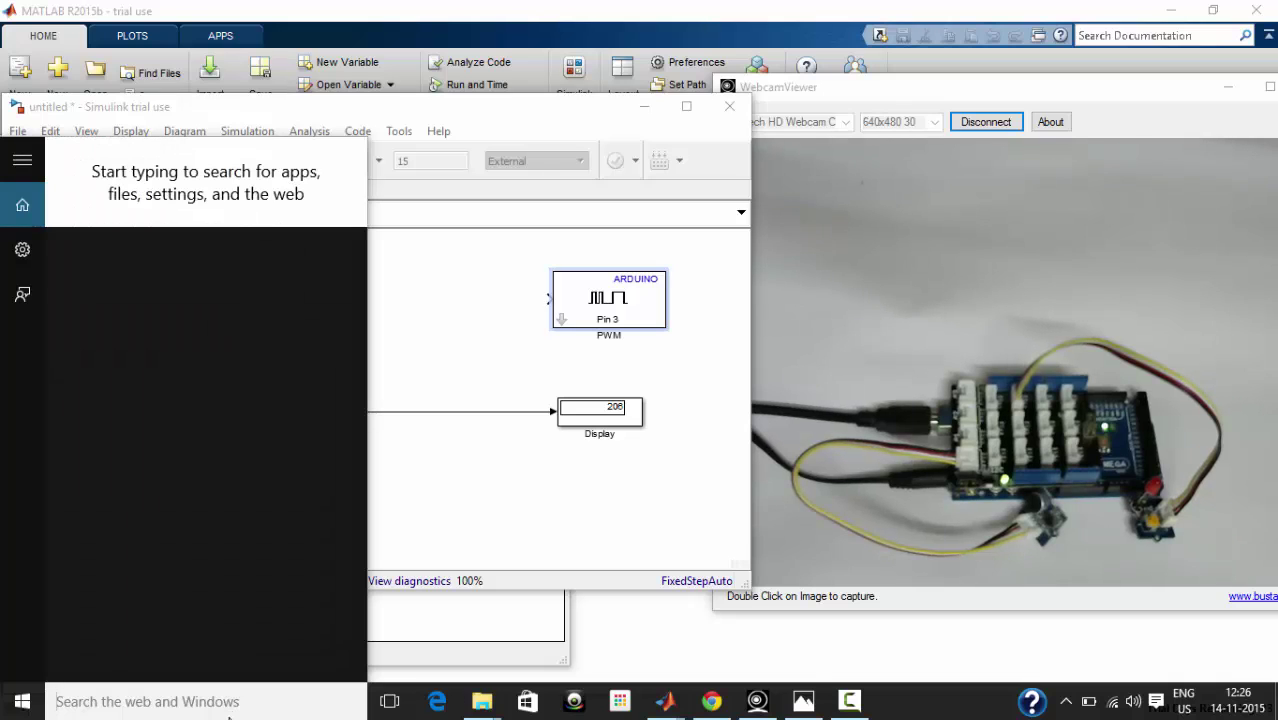
type("cal")
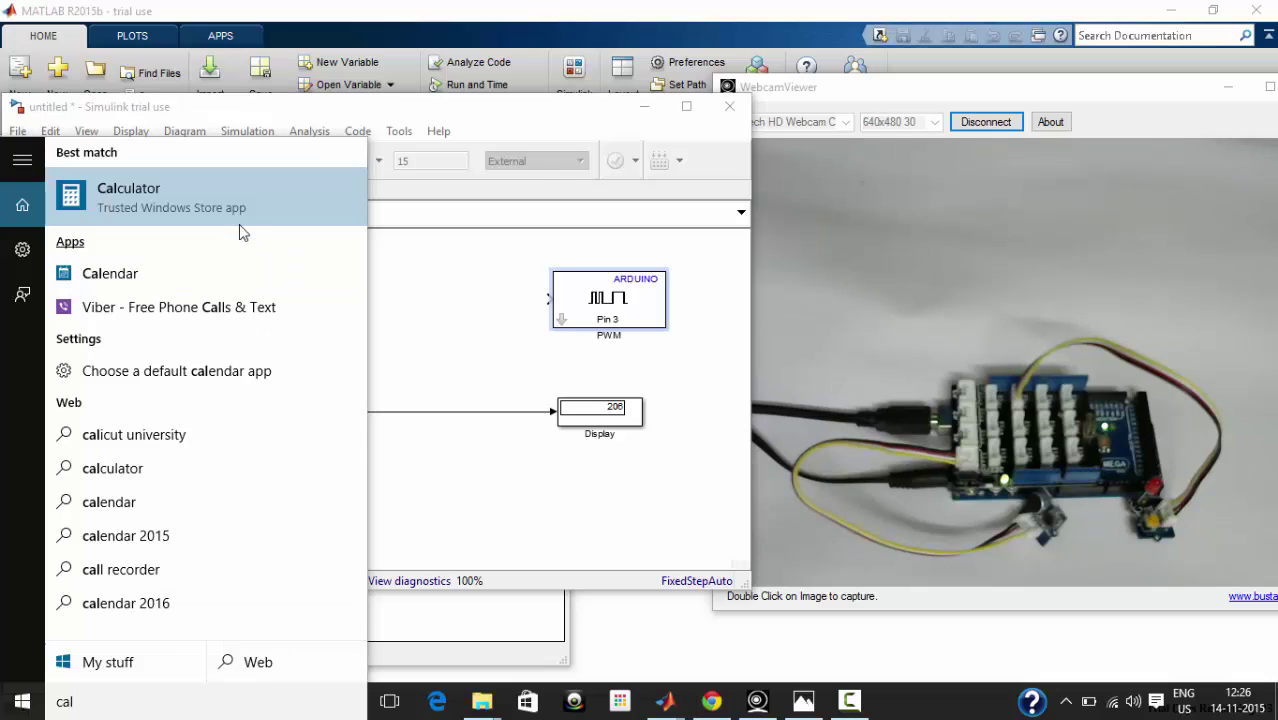
left_click(226, 200)
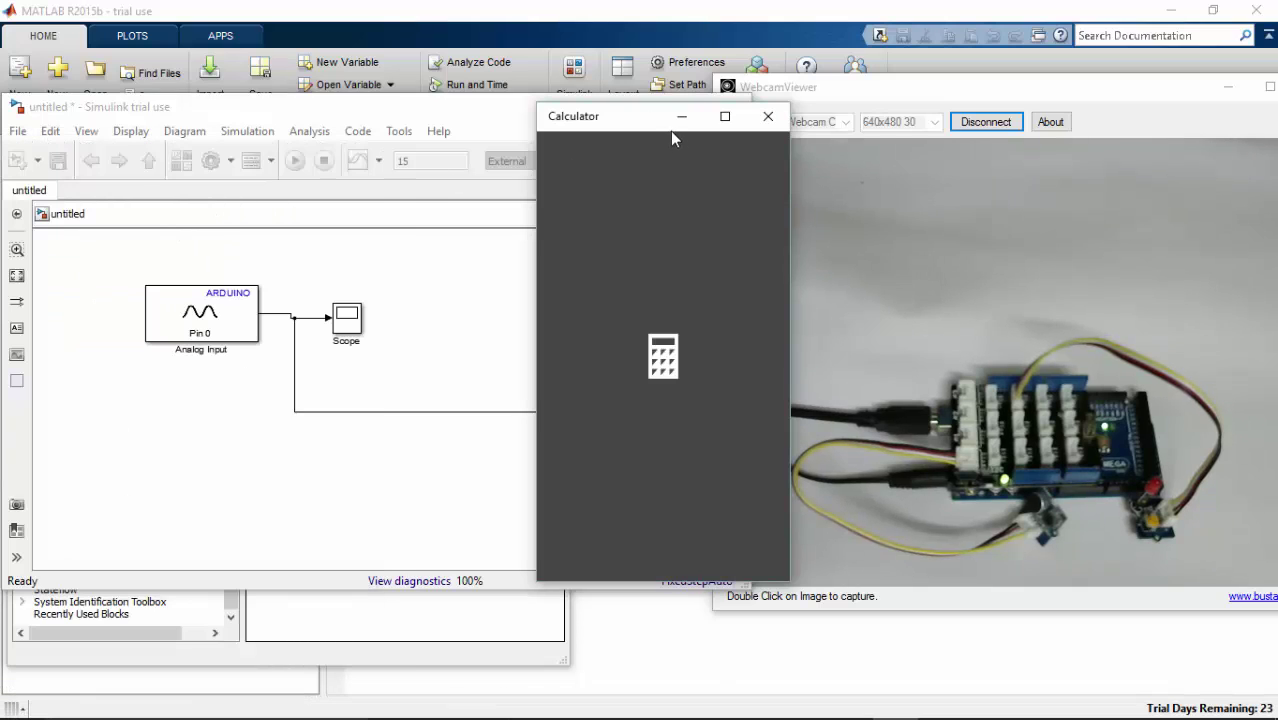
left_click_drag(645, 125, 935, 122)
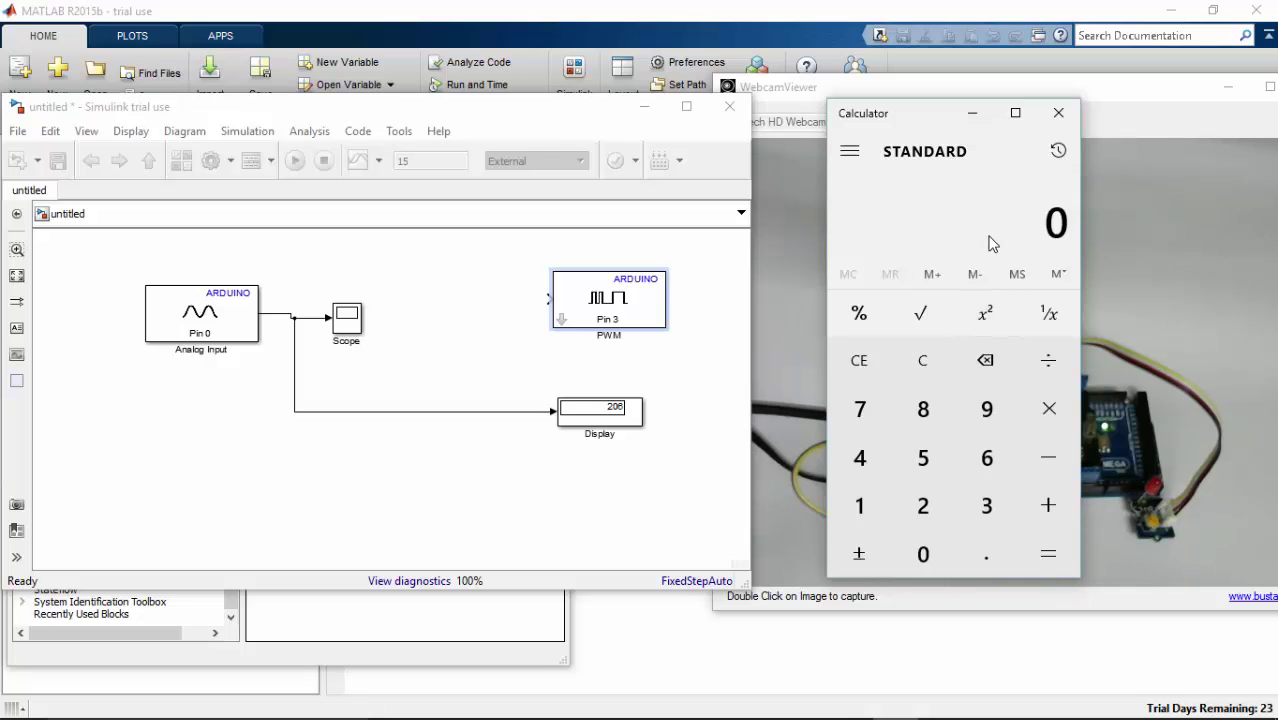
type("1024")
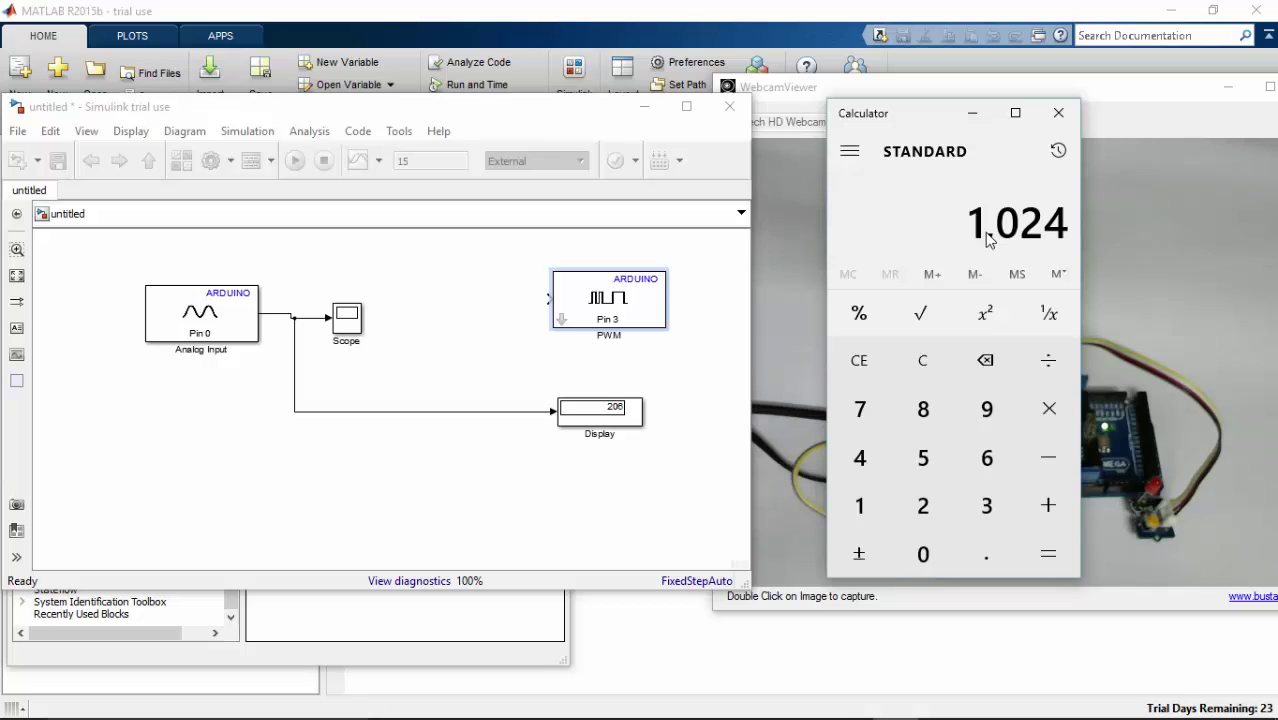
key("slash")
type("255")
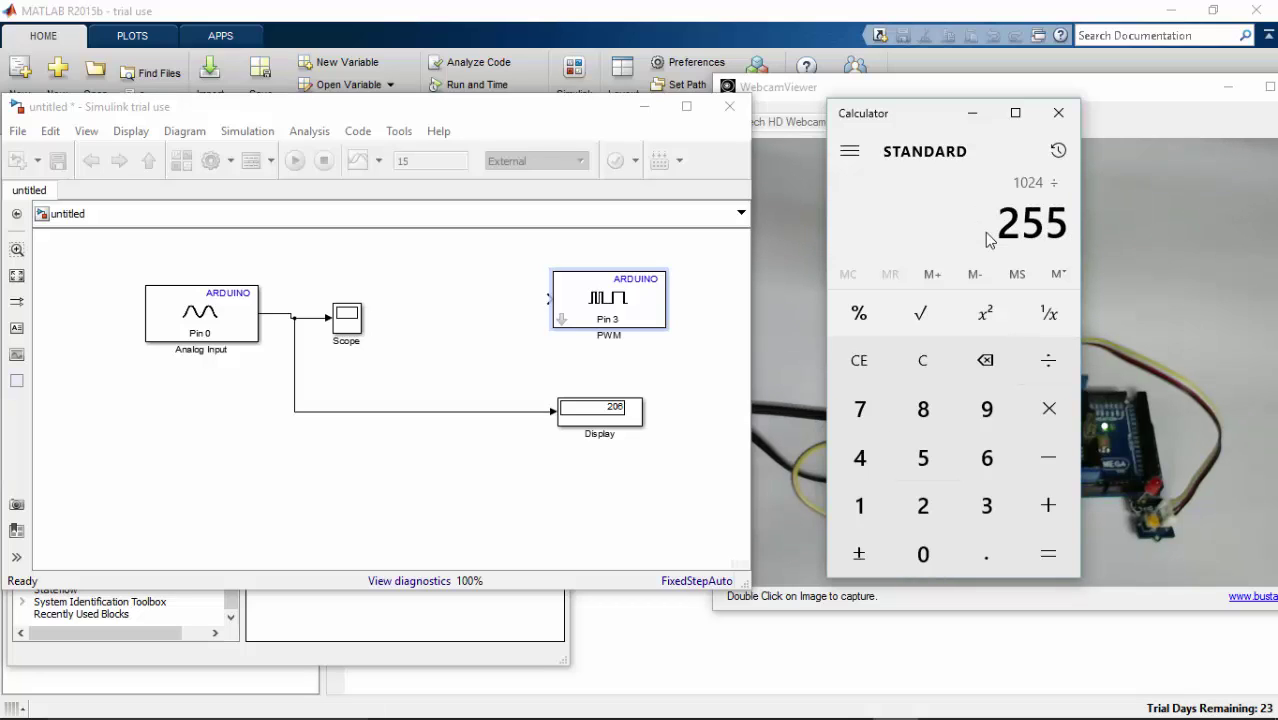
key("Return")
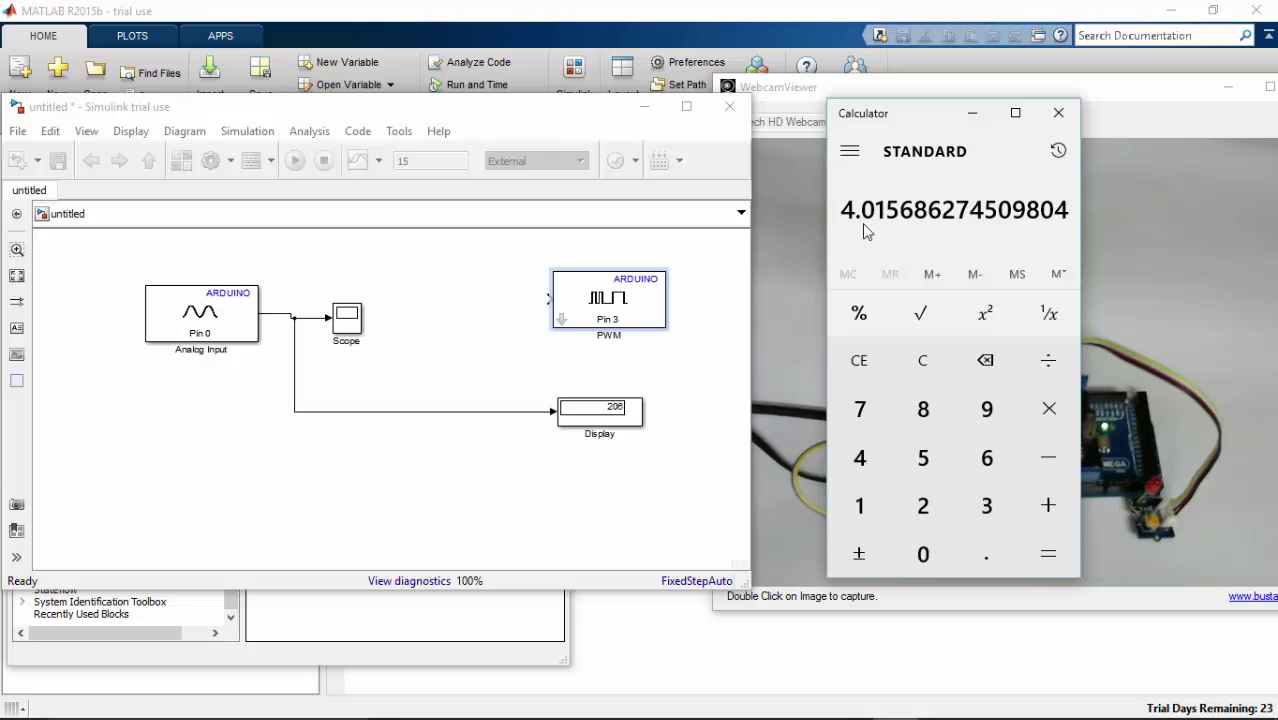
left_click(1058, 112)
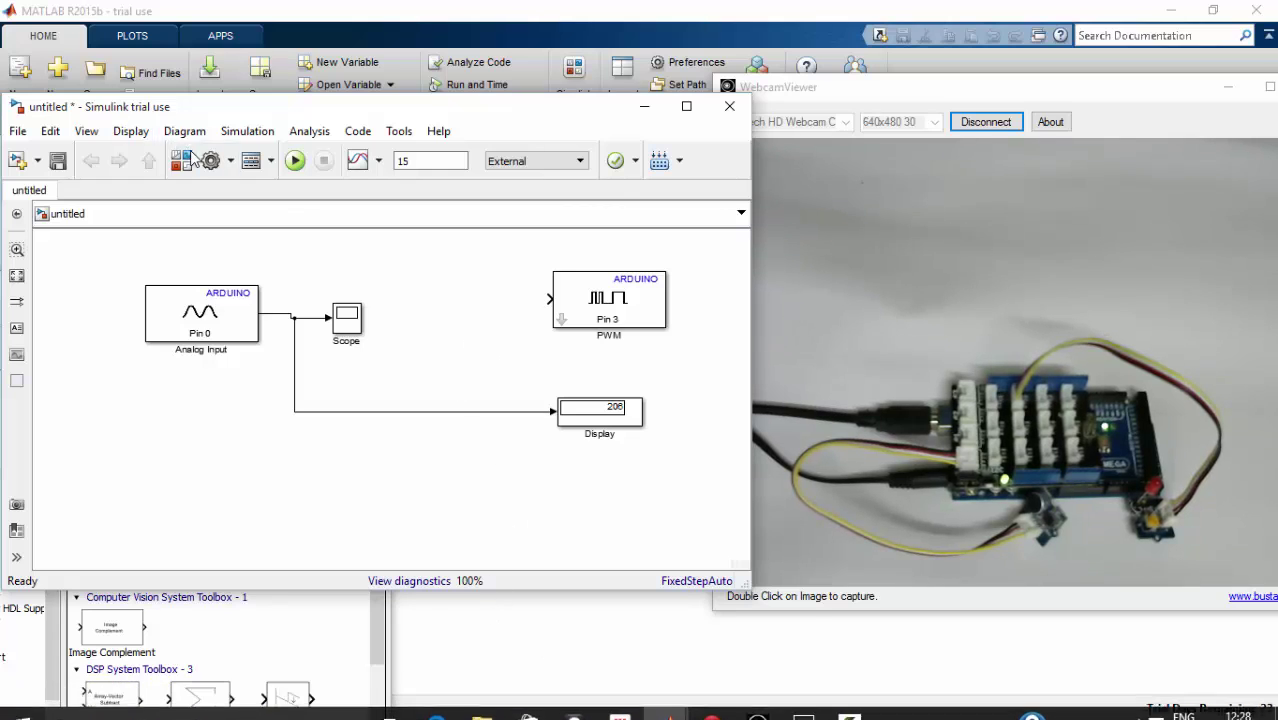
Add a Divide block from Math Operations, fed by the Analog Input signal
left_click(184, 160)
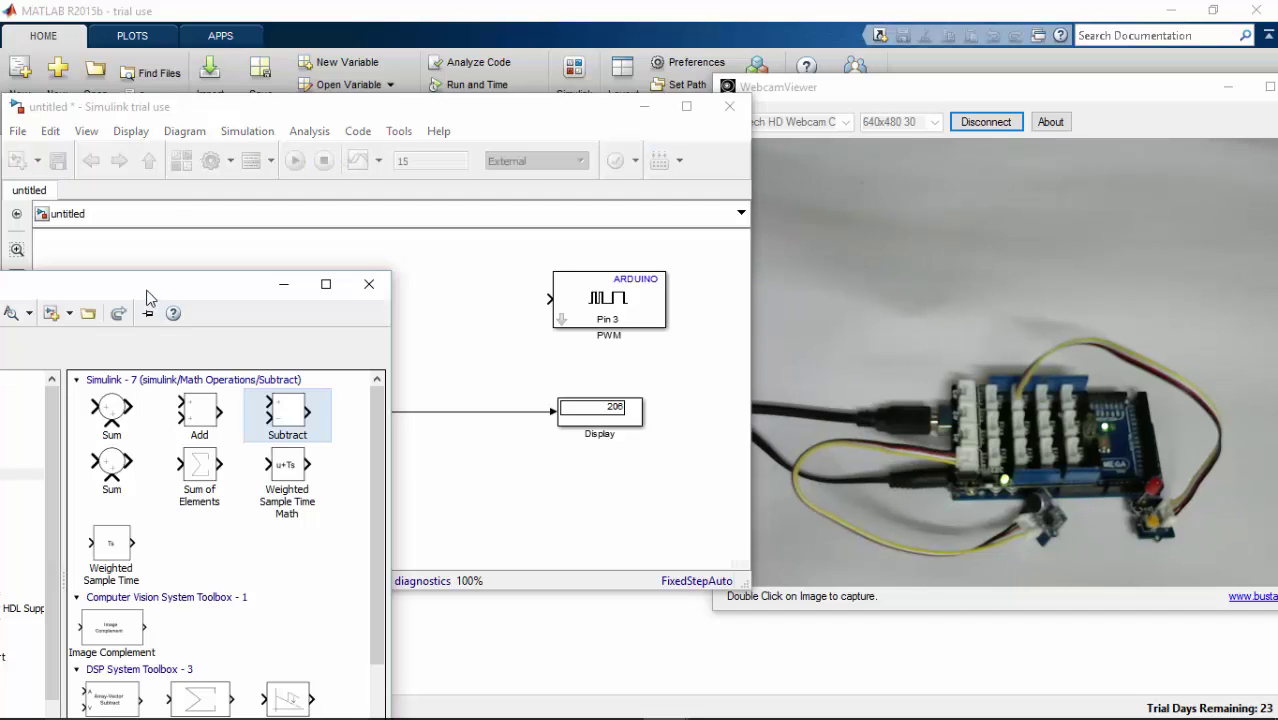
left_click_drag(145, 288, 360, 128)
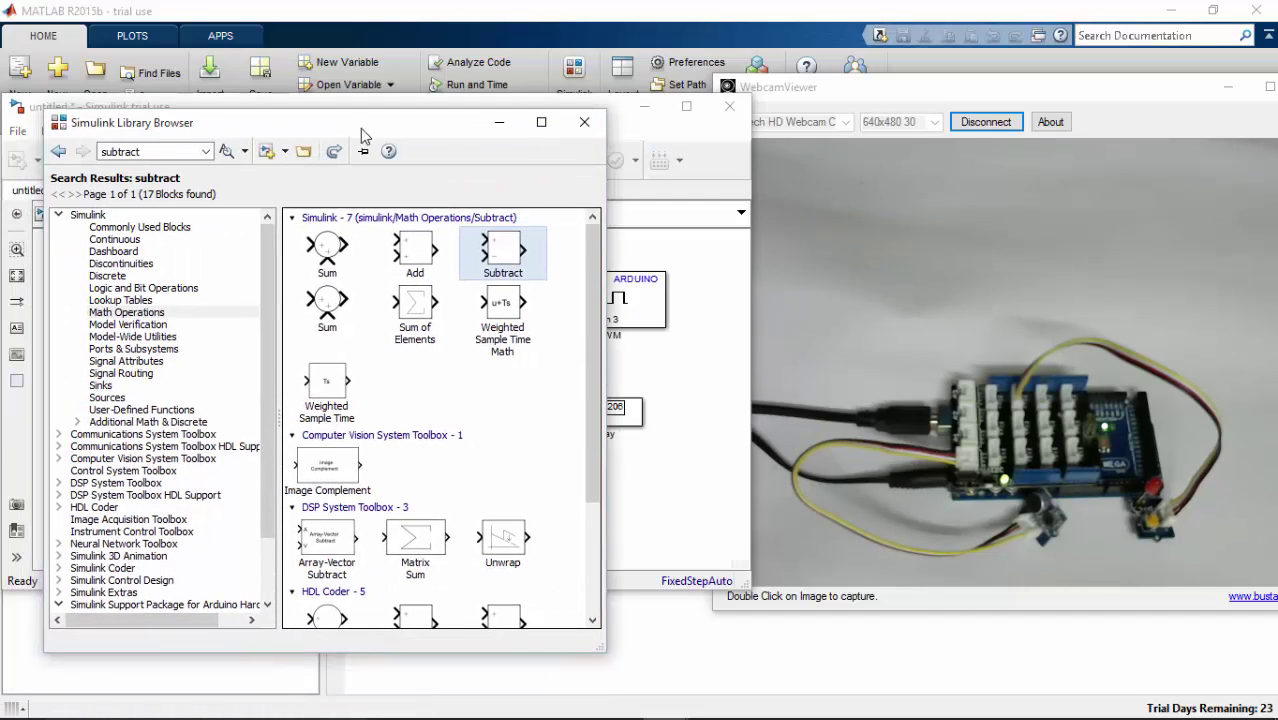
left_click(126, 312)
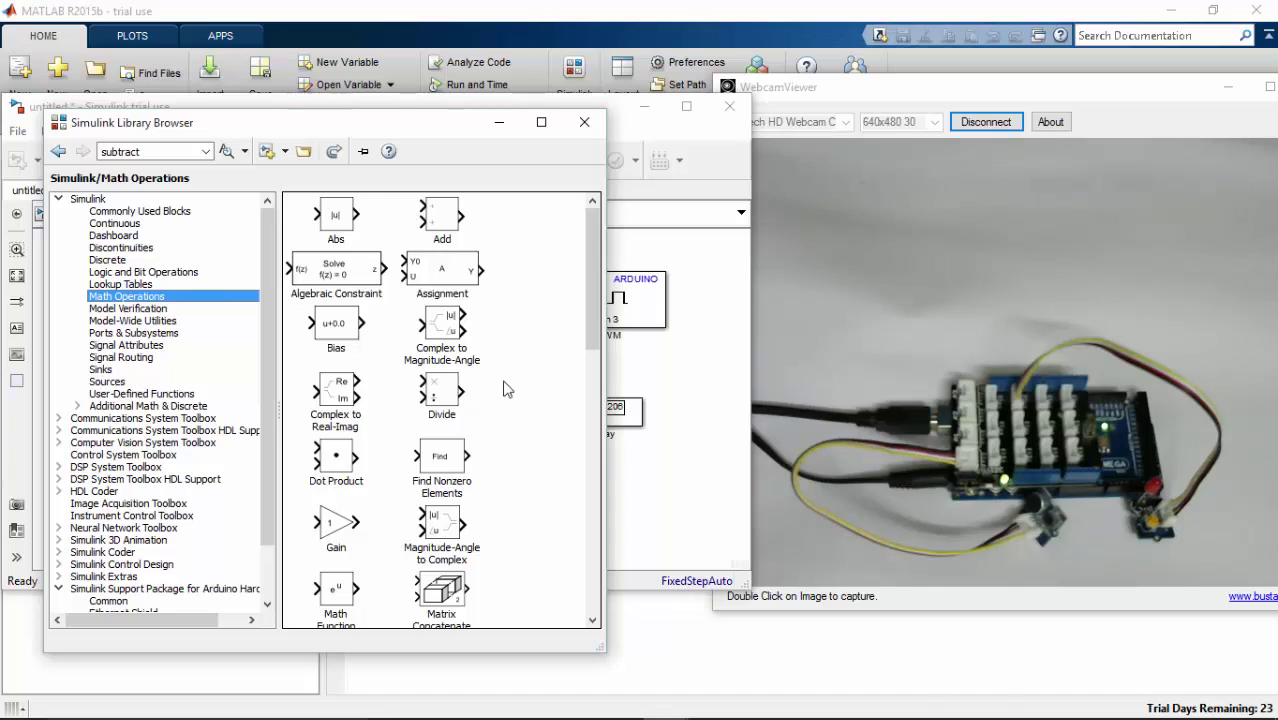
left_click_drag(432, 398, 303, 318)
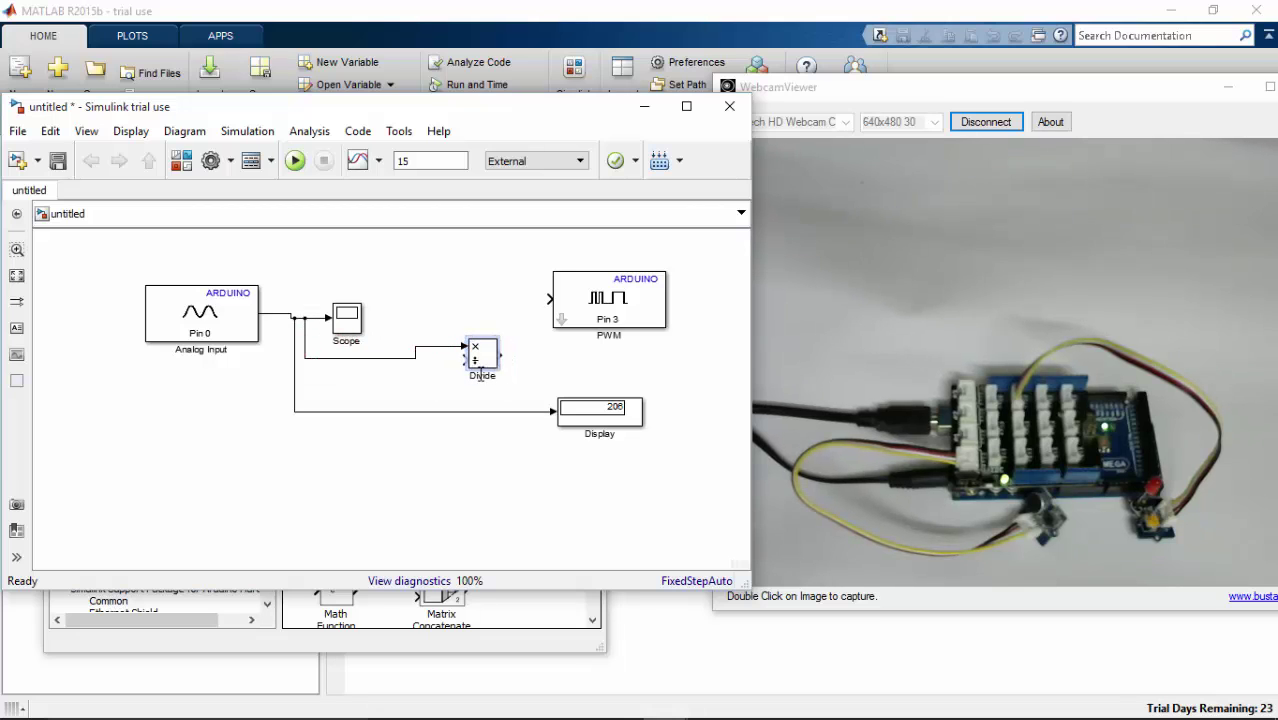
Place a Constant block from Sources to the left of the Divide block
left_click(337, 637)
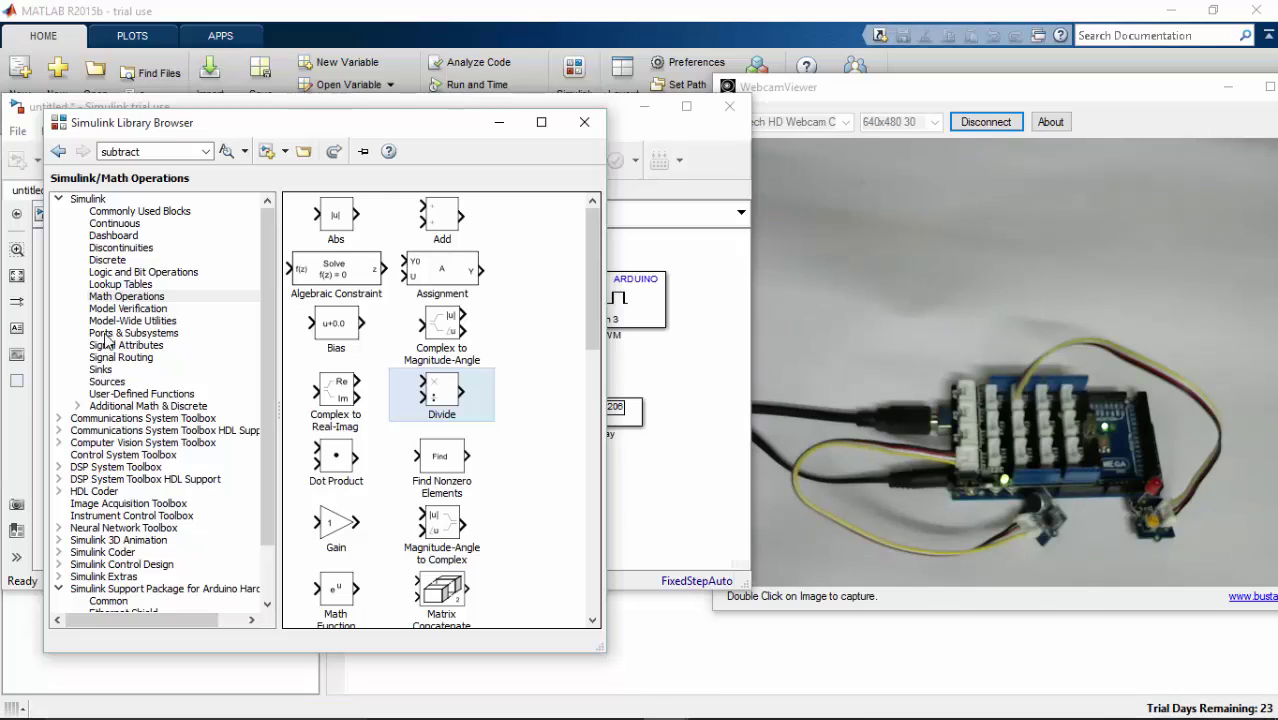
left_click(107, 382)
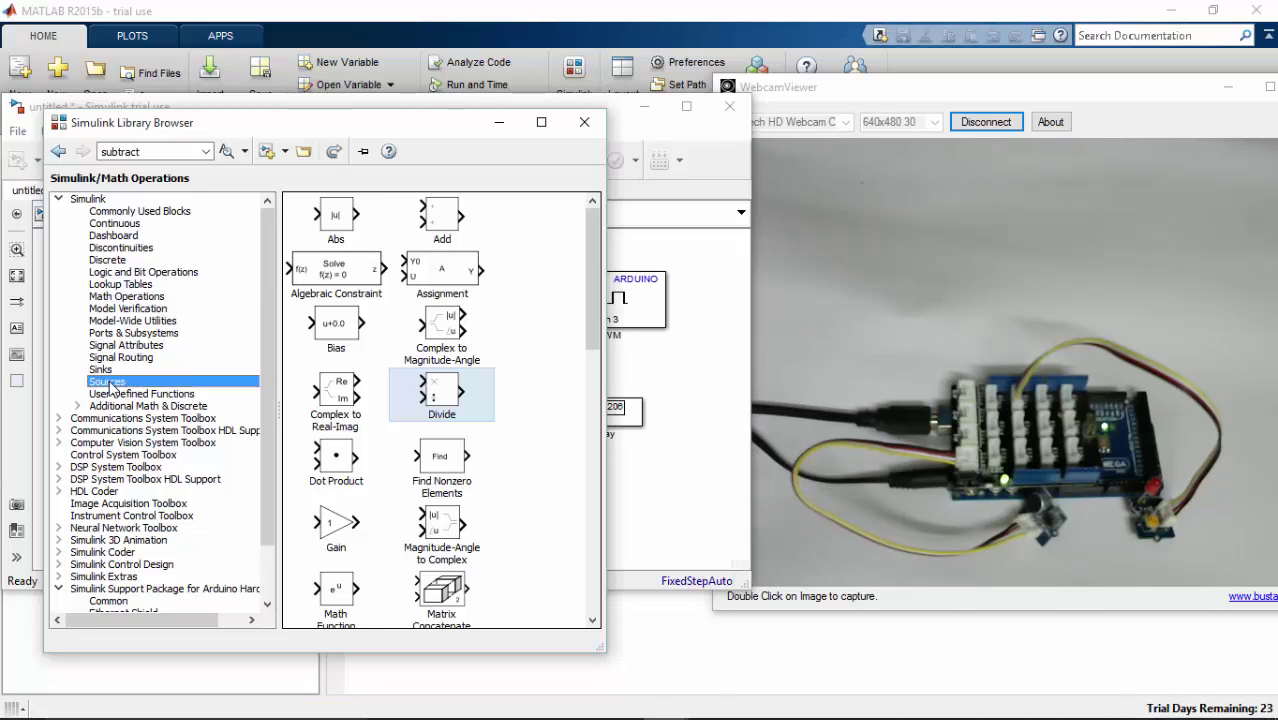
left_click_drag(484, 284, 567, 412)
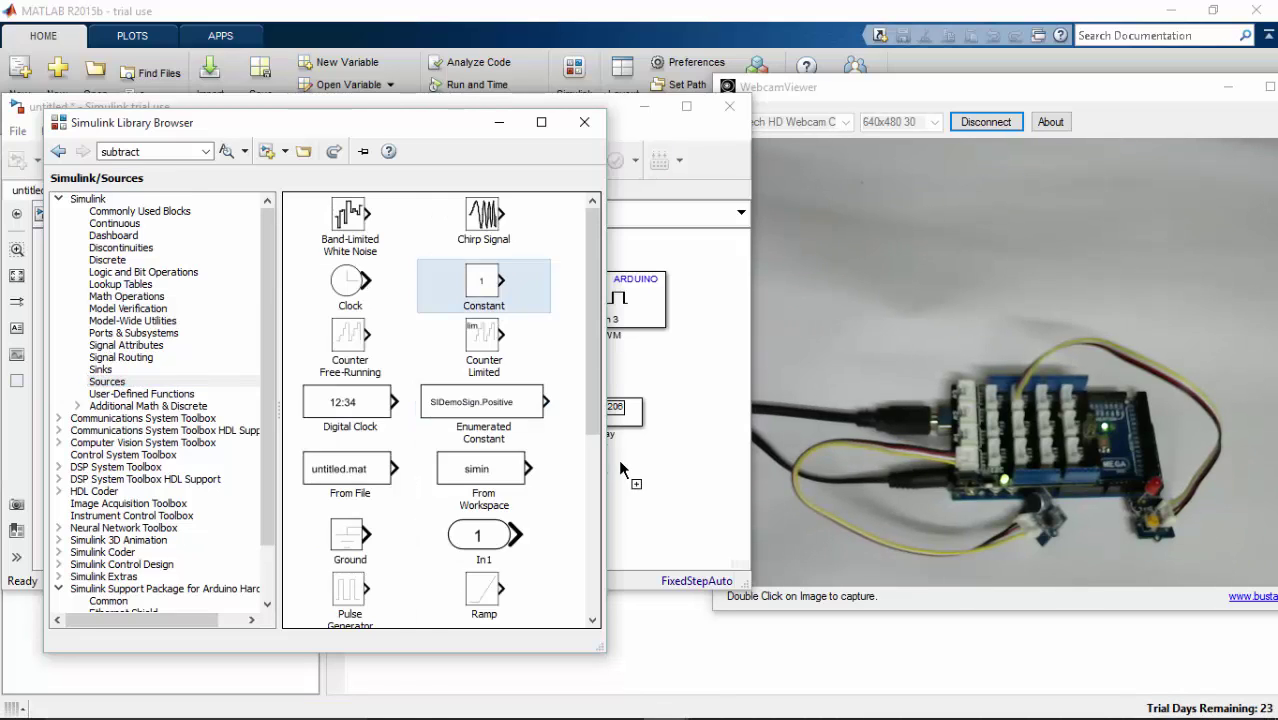
left_click_drag(620, 463, 466, 358)
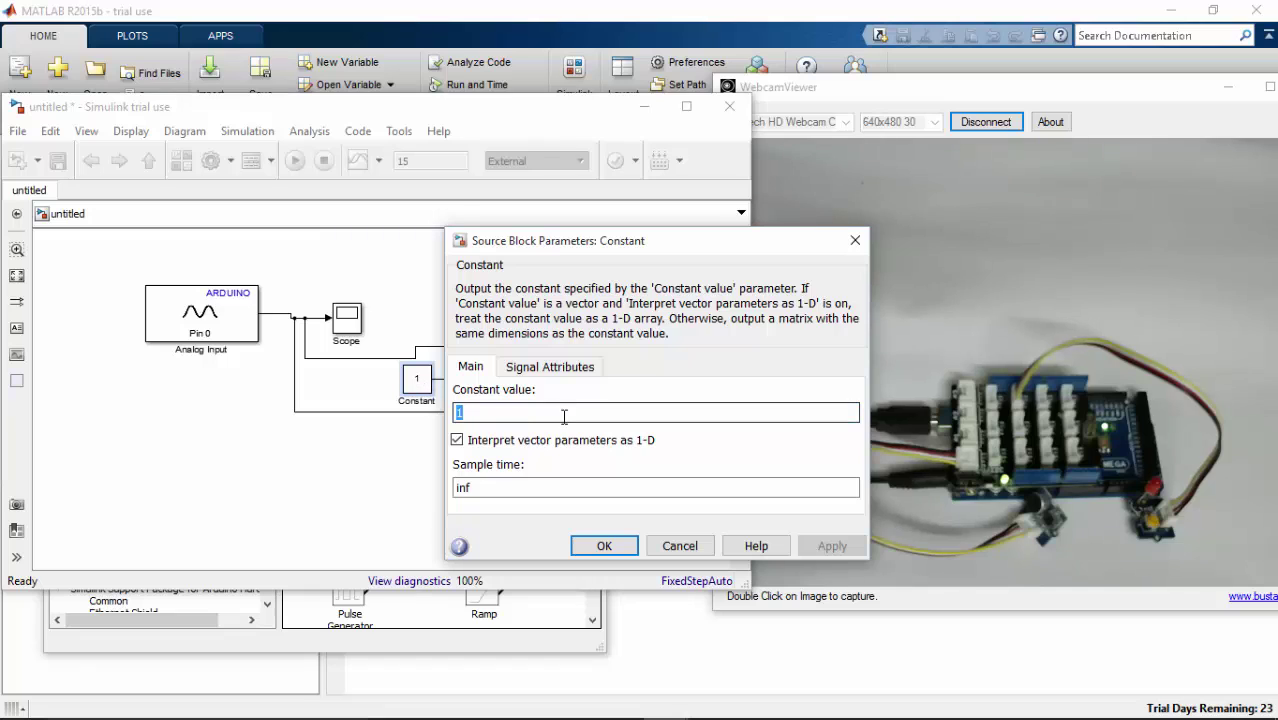
Set the Constant value to 4.01 and connect the Divide output to the PWM pin 3 block
type("4")
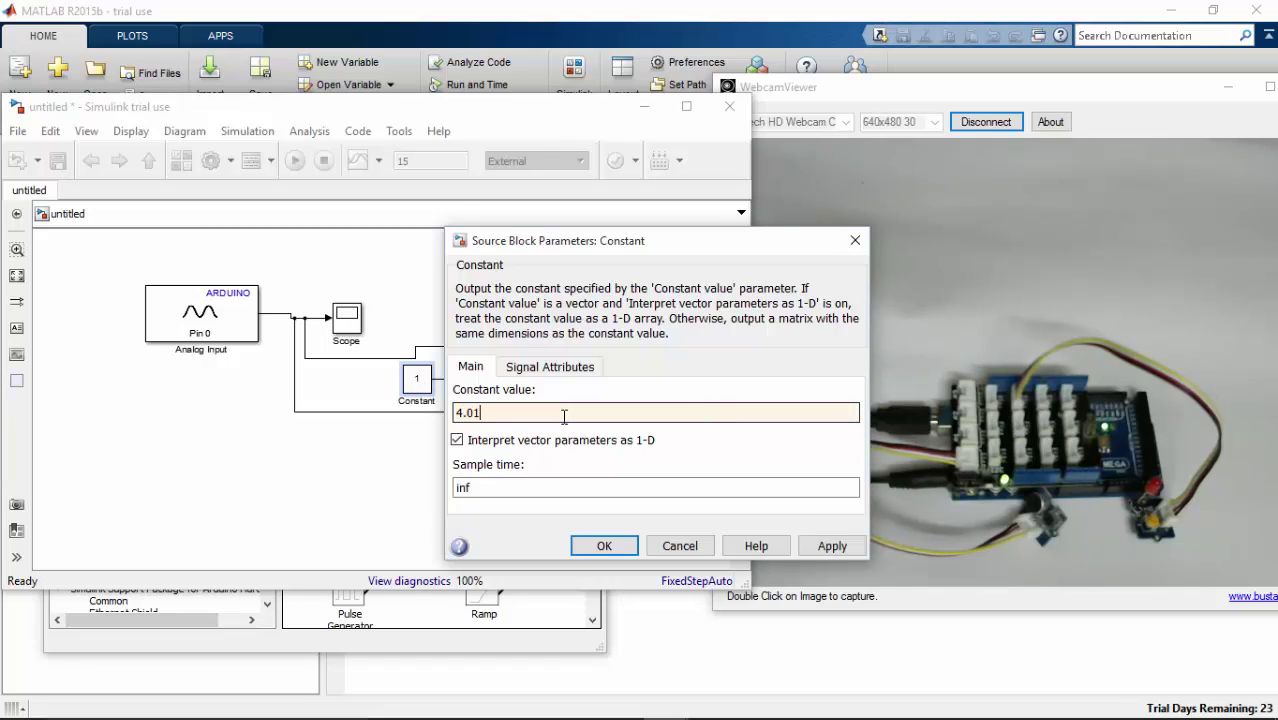
left_click(602, 545)
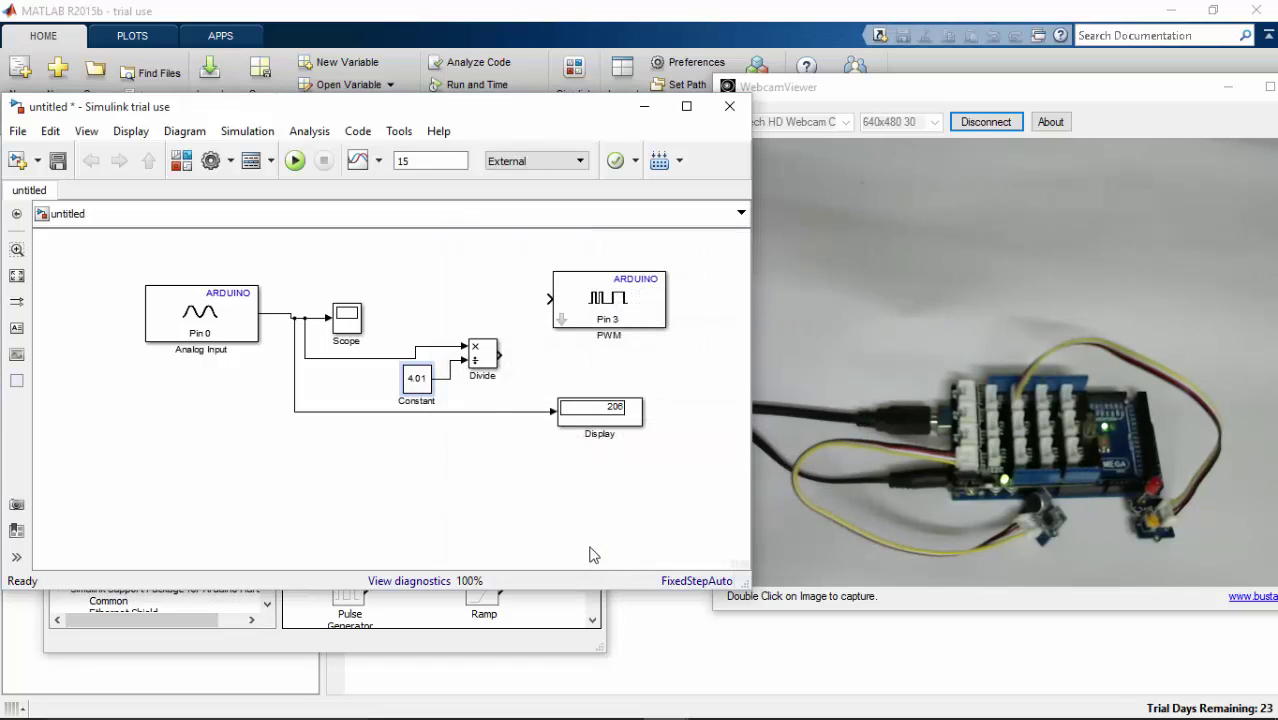
left_click_drag(514, 336, 546, 296)
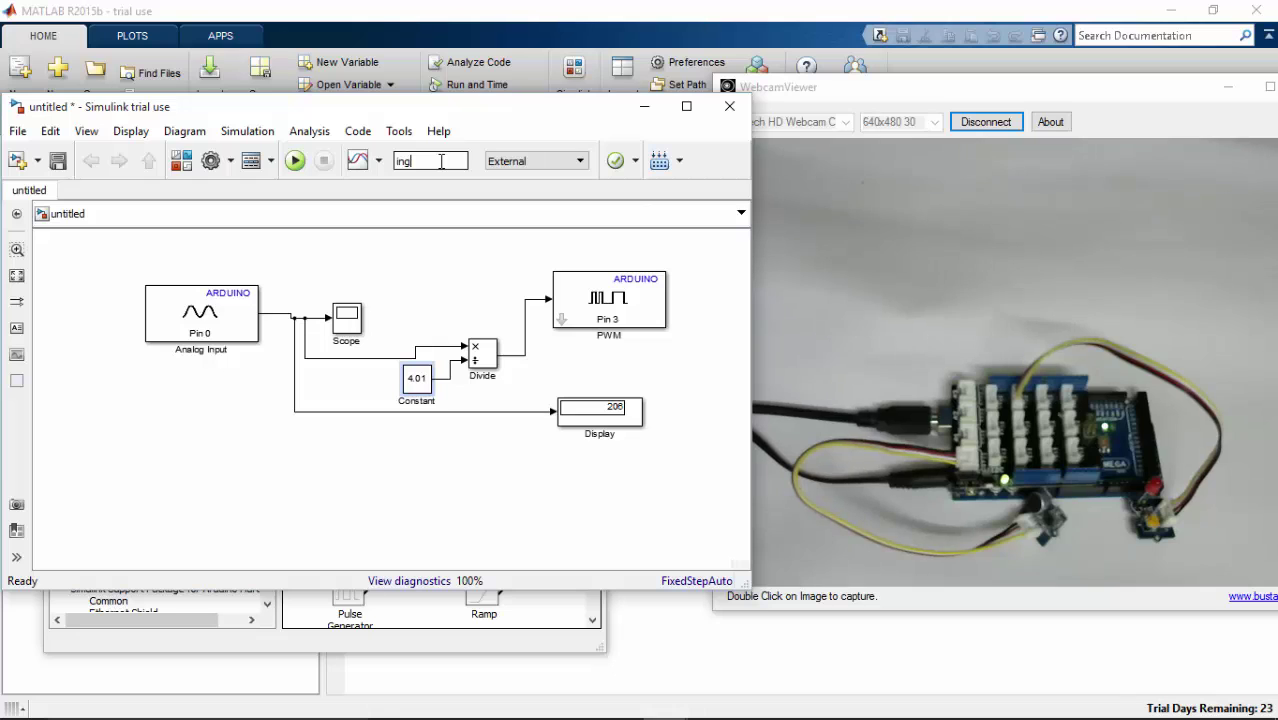
Run the scaled model on the Arduino Mega 2560, then stop it with the Display at 377
left_click(295, 168)
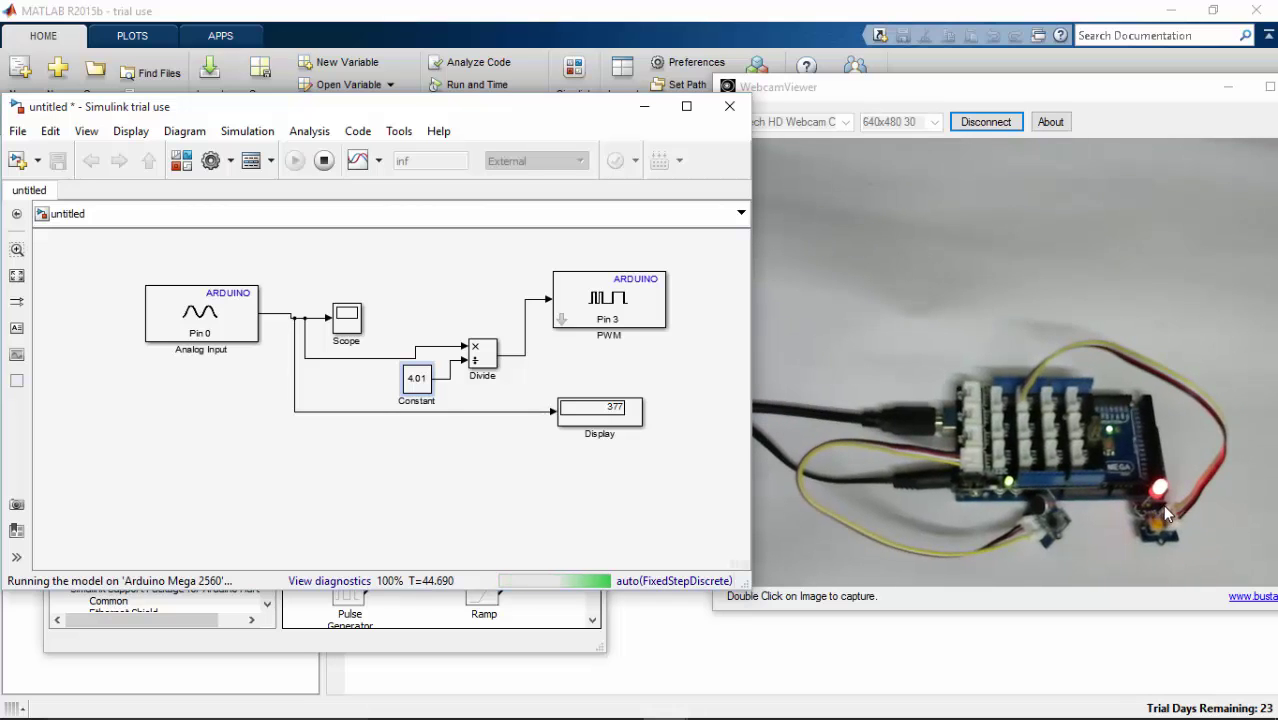
left_click(323, 160)
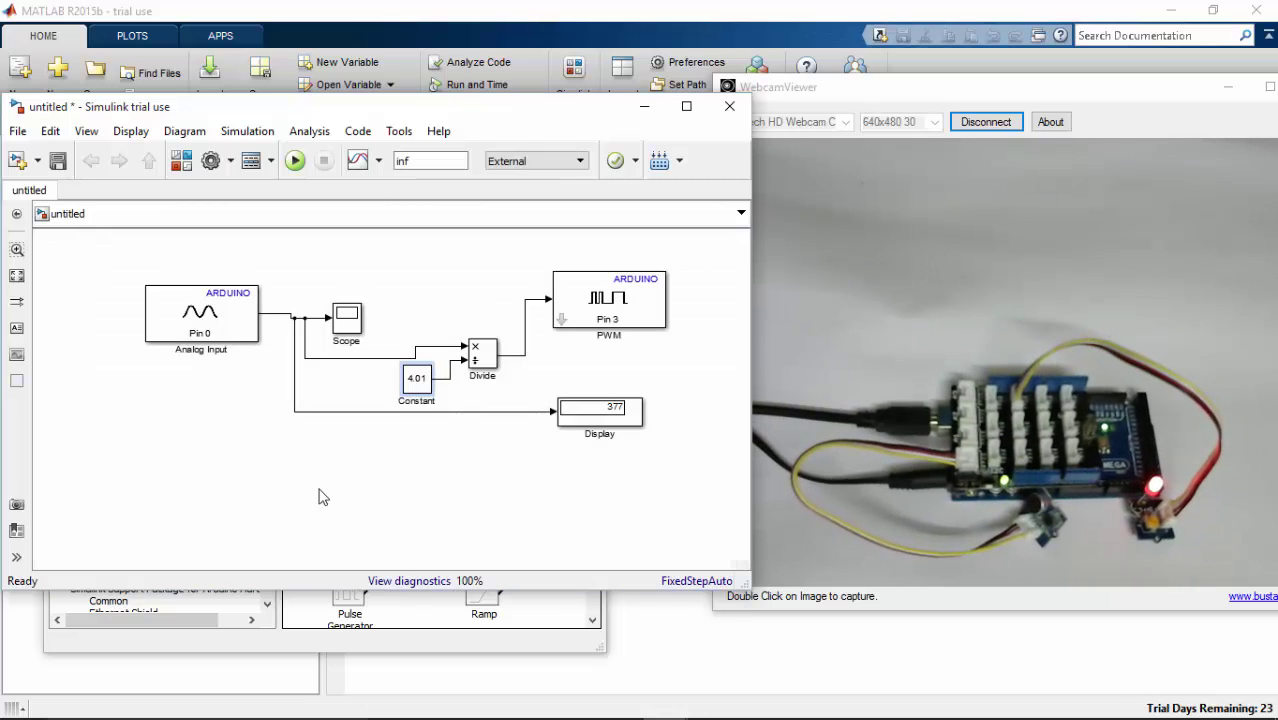